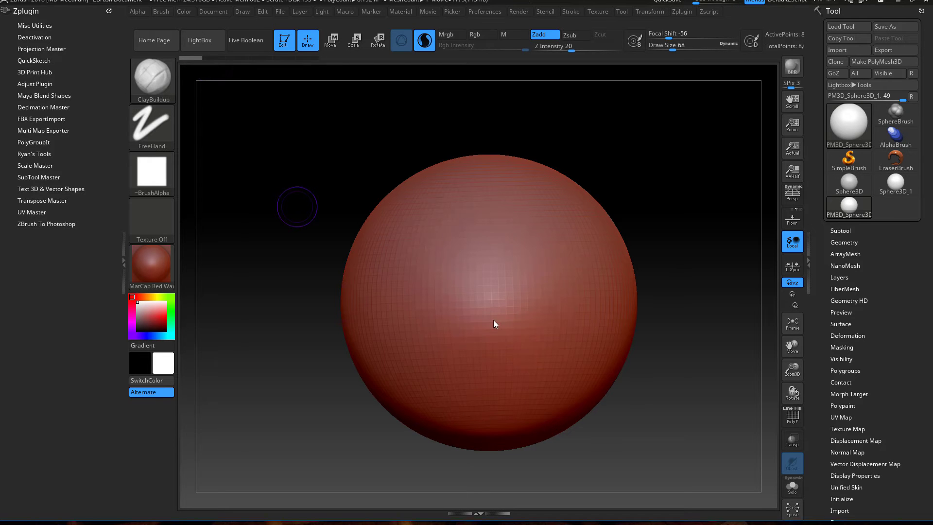
Turn off Sculptris Pro and sculpt ClayBuildup ridges across the top and left of the sphere
key(space)
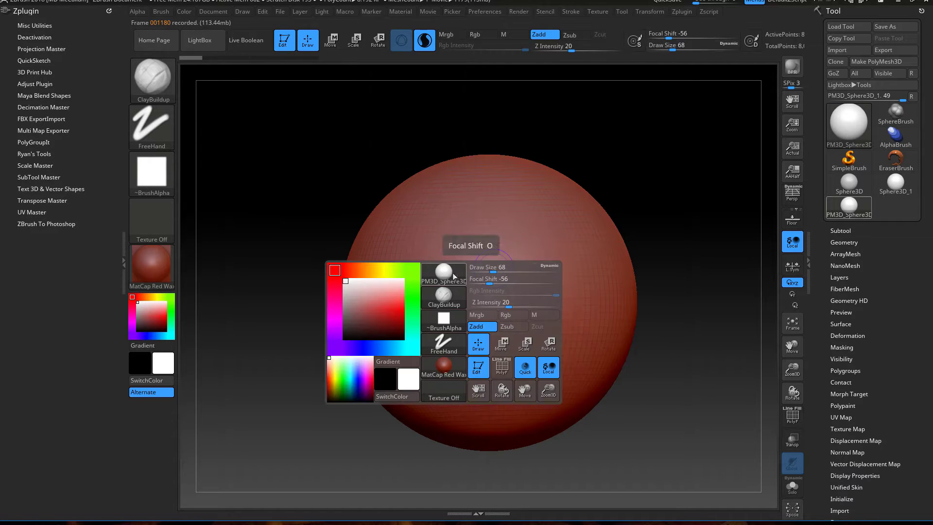
mouse_move(447, 274)
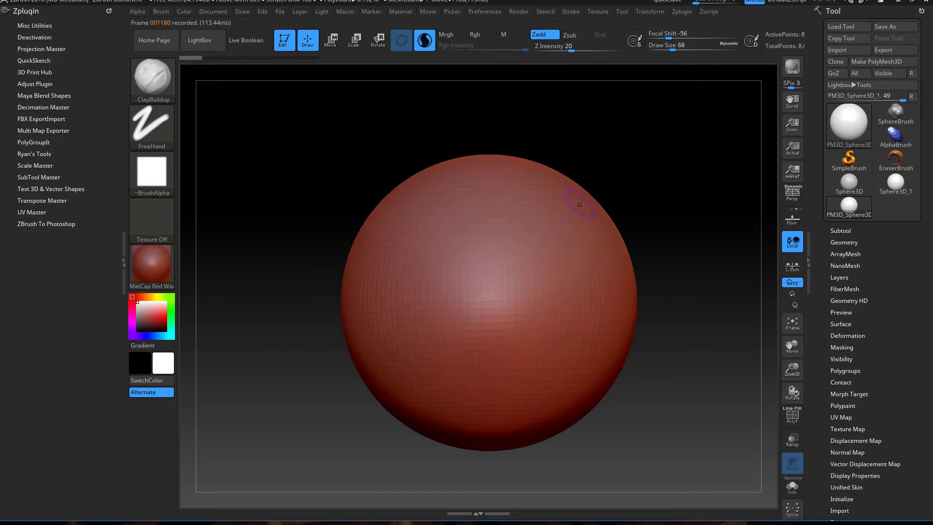
click(424, 40)
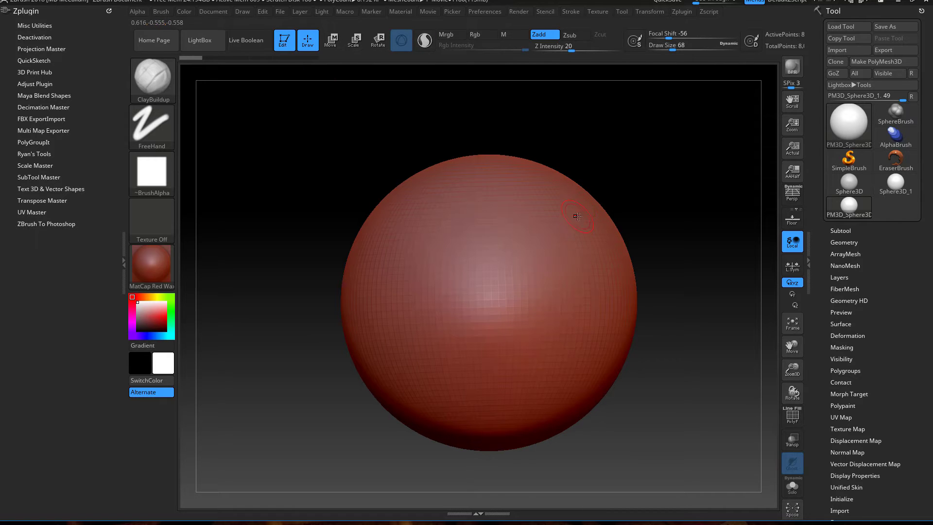
mouse_move(581, 214)
mouse_down()
mouse_move(394, 216)
mouse_move(579, 214)
mouse_up()
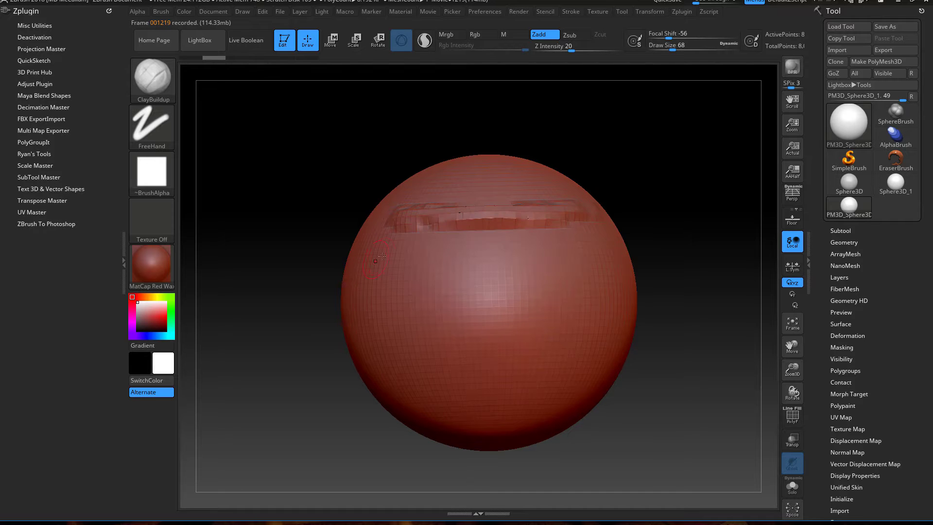
mouse_move(385, 284)
mouse_down()
mouse_move(385, 358)
mouse_move(477, 389)
mouse_move(587, 365)
mouse_move(612, 331)
mouse_move(608, 277)
mouse_up()
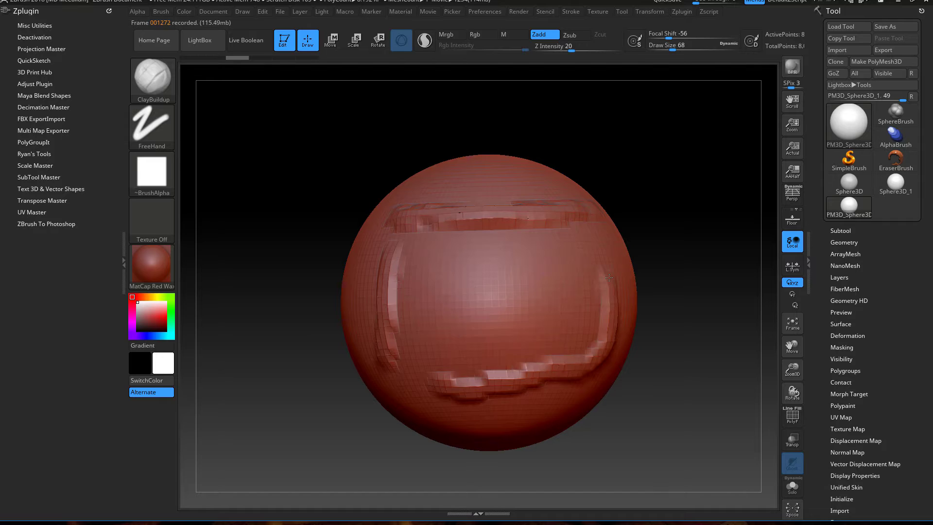
Toggle the PolyF wireframe to inspect the mesh, then re-enable Sculptris Pro
click(790, 417)
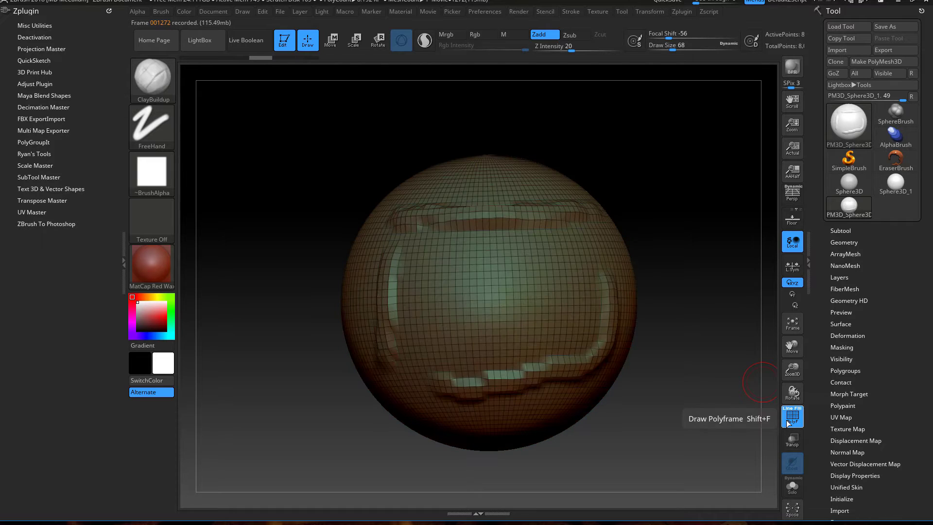
click(790, 420)
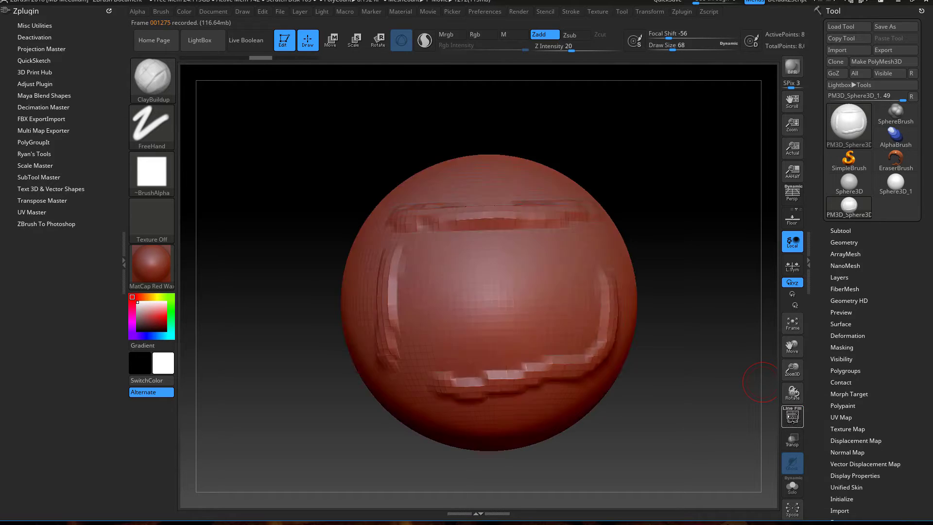
click(424, 40)
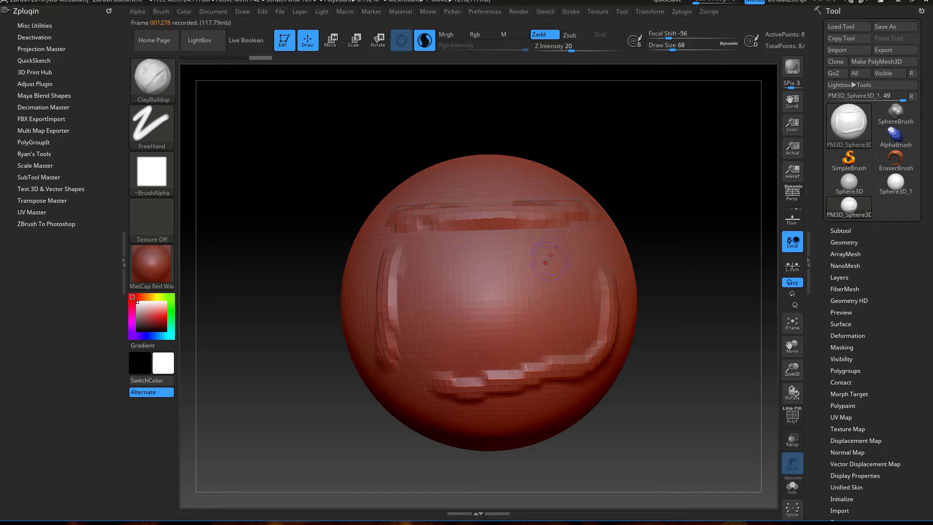
Sculpt a ridge along the top and left, then an E-shaped ridge inside the loop, with the wireframe showing
mouse_move(577, 242)
mouse_down()
mouse_move(428, 251)
mouse_move(413, 276)
mouse_move(414, 351)
mouse_move(573, 343)
mouse_move(587, 318)
mouse_move(576, 249)
mouse_up()
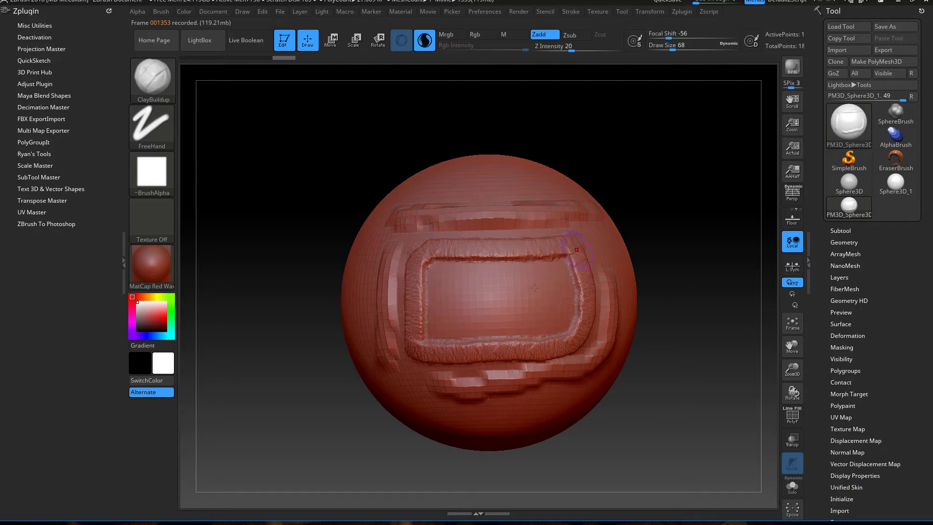
click(792, 415)
mouse_move(534, 285)
mouse_down()
mouse_move(455, 285)
mouse_move(444, 290)
mouse_move(445, 308)
mouse_move(512, 321)
mouse_move(552, 307)
mouse_move(541, 282)
mouse_up()
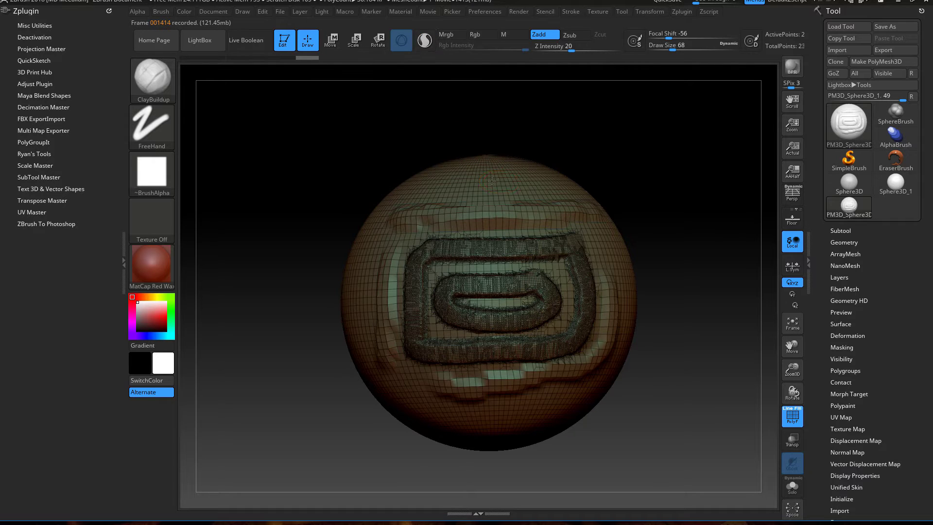
With Sculptris Pro back on, build sweeping ridges across the top of the sphere
mouse_move(492, 180)
mouse_down()
mouse_move(403, 186)
mouse_move(576, 185)
mouse_move(599, 205)
mouse_move(596, 245)
mouse_move(625, 292)
mouse_move(591, 388)
mouse_move(543, 415)
mouse_move(457, 428)
mouse_move(422, 413)
mouse_move(380, 328)
mouse_move(370, 222)
mouse_move(382, 190)
mouse_move(407, 214)
mouse_up()
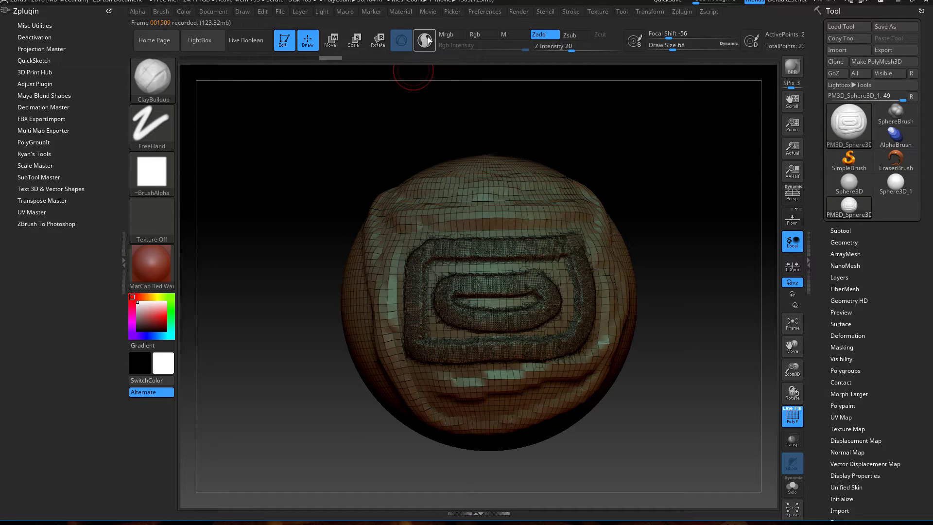
click(428, 39)
mouse_move(468, 164)
mouse_down()
mouse_move(537, 158)
mouse_move(579, 177)
mouse_move(433, 183)
mouse_move(398, 203)
mouse_move(410, 214)
mouse_move(589, 214)
mouse_up()
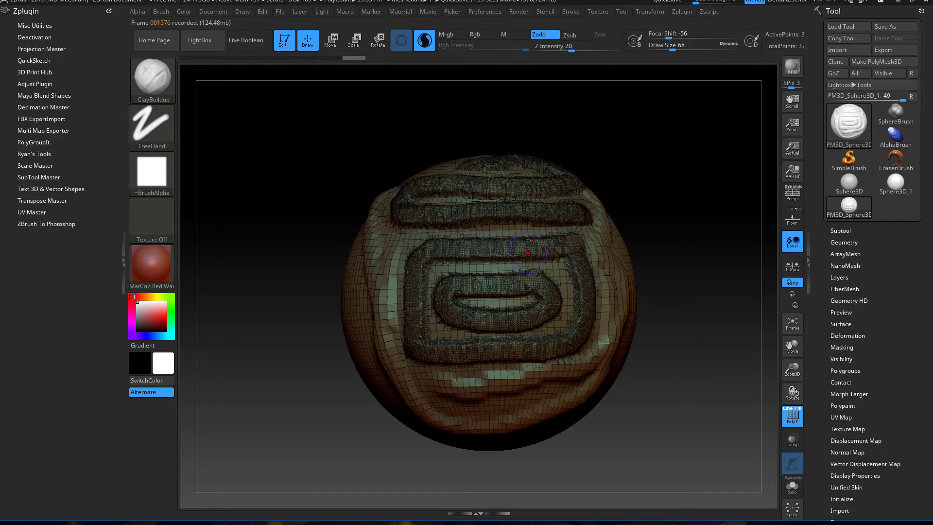
Shift-smooth the detail on the inner band, with the wireframe hidden to check the result
key(shift)
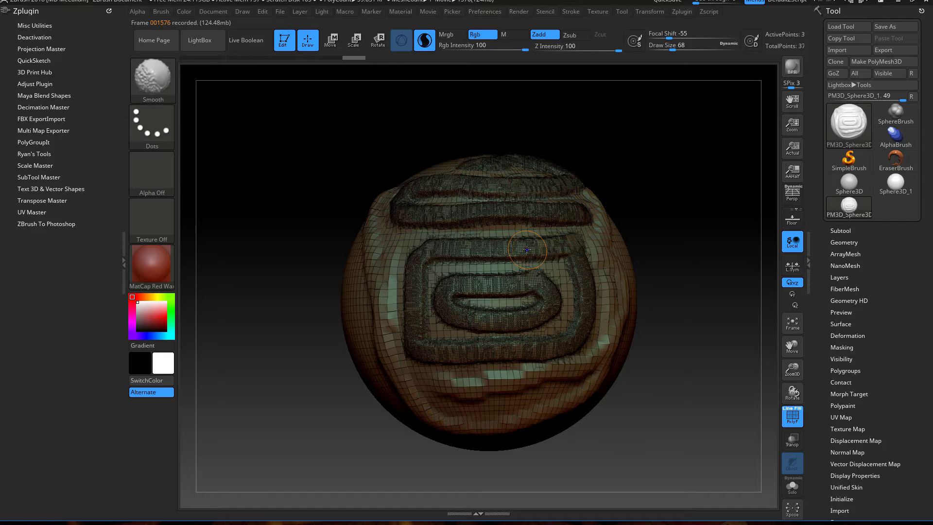
key(shift)
mouse_move(523, 251)
shift+mouse_down()
mouse_move(437, 259)
mouse_move(423, 279)
mouse_move(418, 335)
mouse_move(479, 343)
mouse_move(563, 331)
mouse_move(598, 277)
mouse_move(555, 246)
mouse_move(491, 236)
mouse_move(444, 292)
mouse_move(549, 311)
mouse_move(451, 321)
shift+mouse_up()
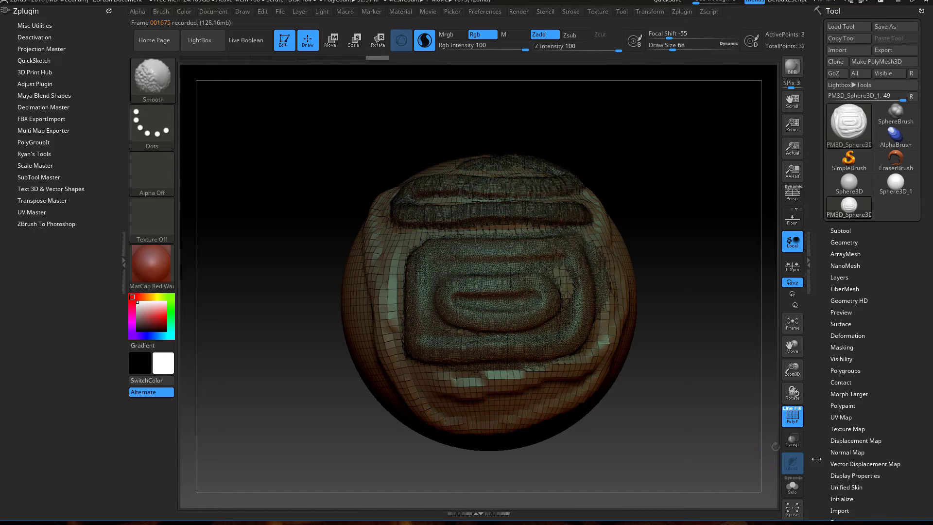
click(791, 422)
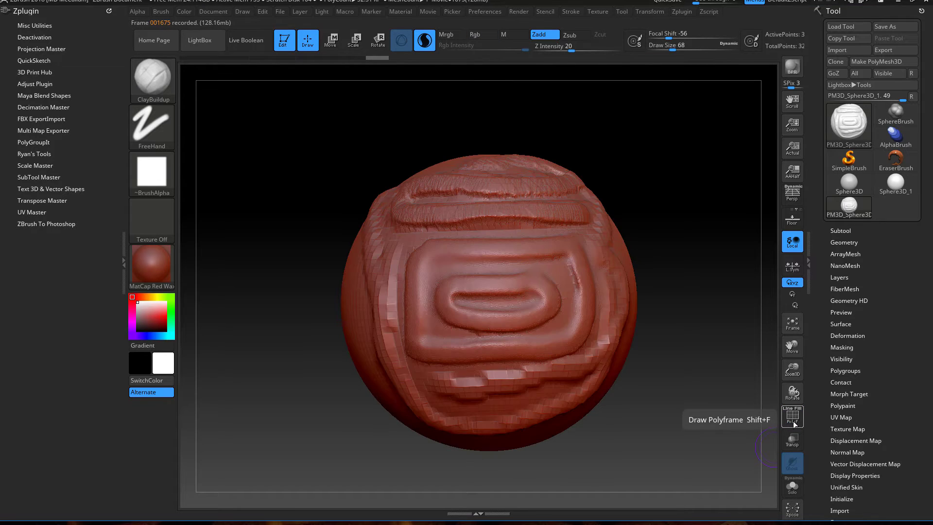
Smooth further with the wireframe shown again, then enlarge the brush to 140
key(shift)
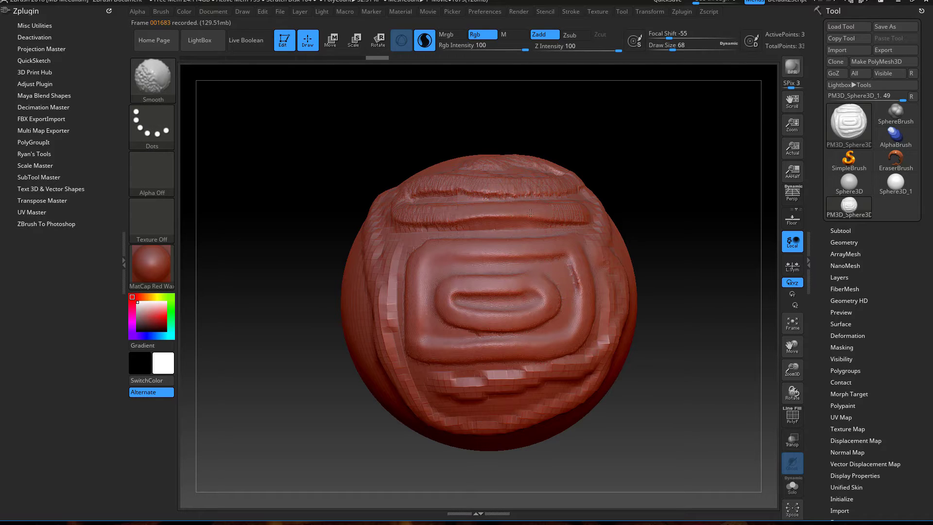
click(792, 415)
key(space)
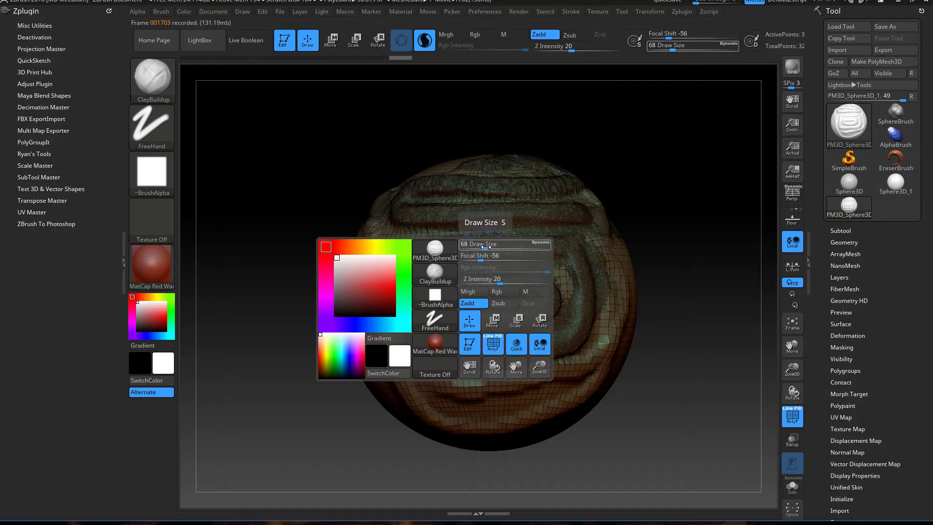
mouse_move(485, 245)
mouse_down()
mouse_move(509, 241)
mouse_move(513, 304)
mouse_move(505, 233)
mouse_move(408, 272)
mouse_move(486, 340)
mouse_move(556, 227)
mouse_move(471, 199)
mouse_move(462, 388)
mouse_move(381, 301)
mouse_move(423, 331)
mouse_move(391, 348)
mouse_up()
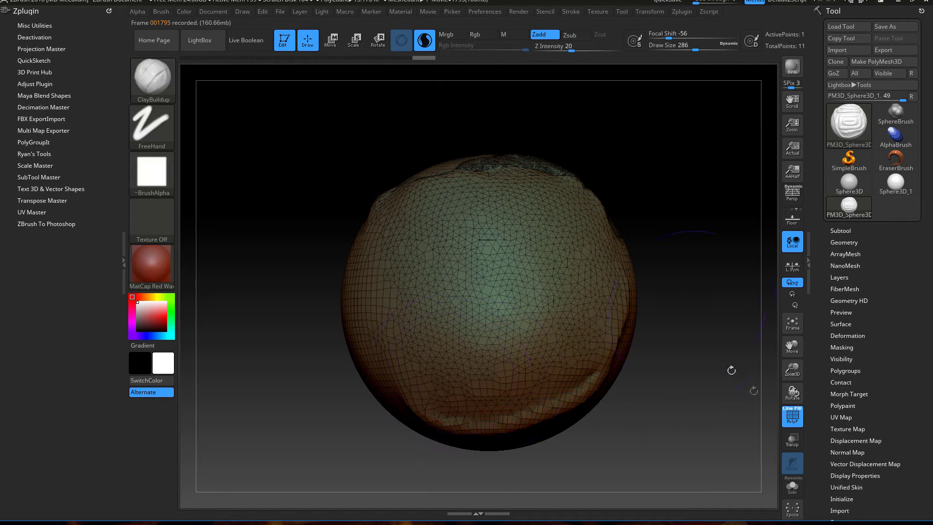
Hide the wireframe, orbit around and back to the ridges, and shrink the brush to 112
click(802, 418)
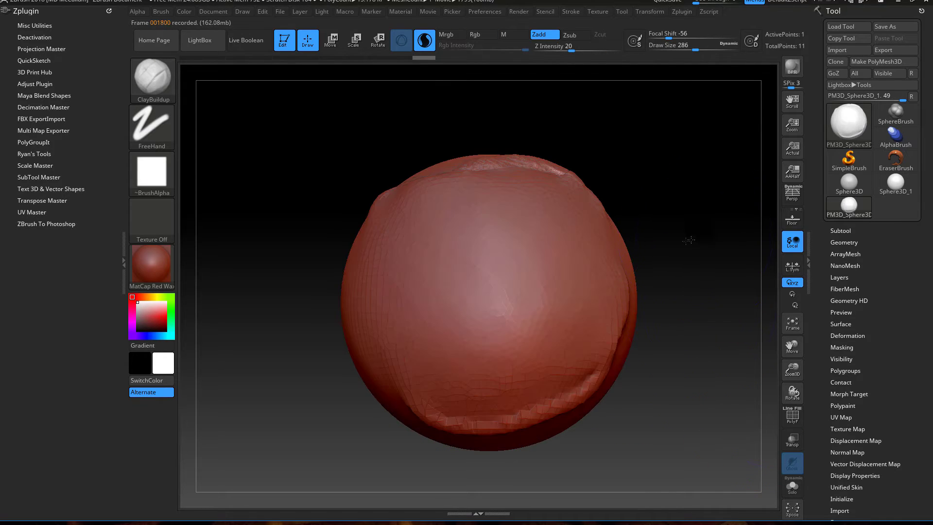
mouse_move(660, 252)
mouse_down()
mouse_move(658, 271)
mouse_move(701, 264)
mouse_move(710, 248)
mouse_move(693, 250)
mouse_up()
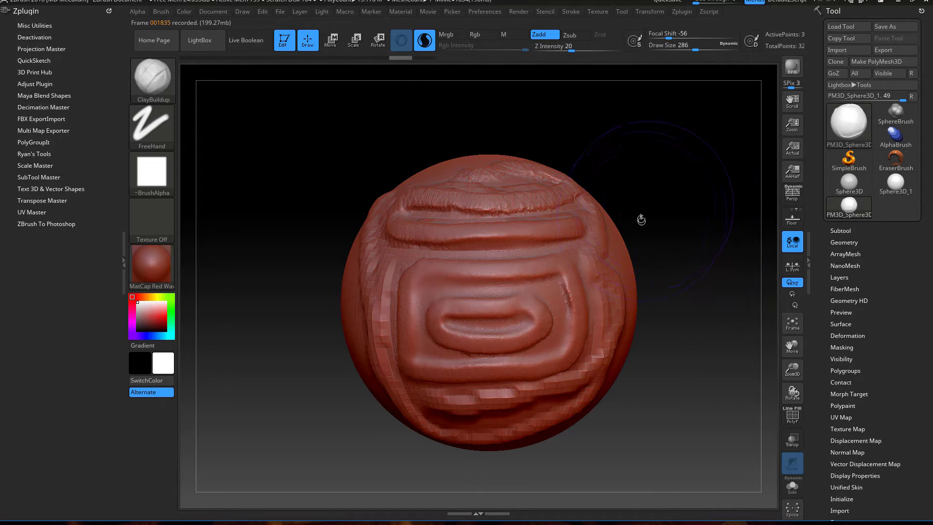
key(space)
drag(641, 221, 623, 232)
Smooth the upper ridge, upper-right creases, bottom and left bands, and the inner oval ring
key(shift)
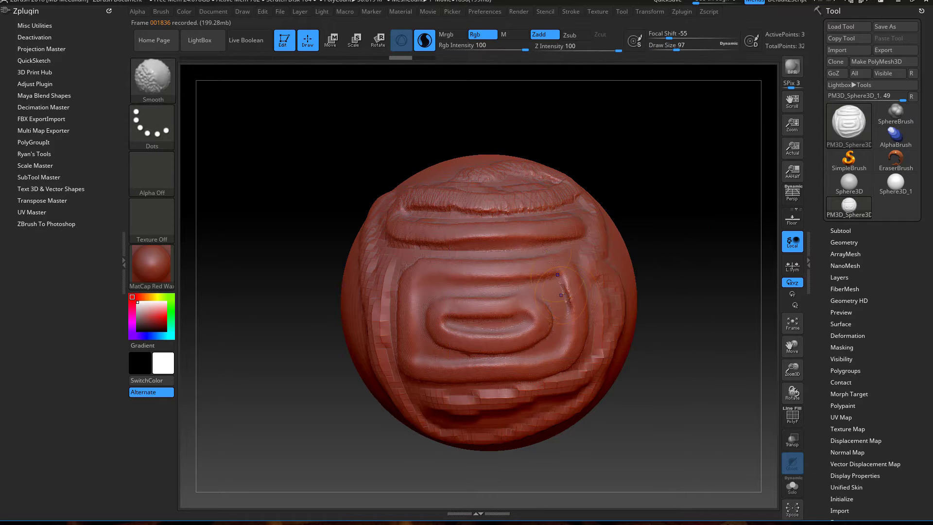
mouse_move(548, 203)
shift+mouse_down()
mouse_move(476, 208)
mouse_move(386, 191)
shift+mouse_up()
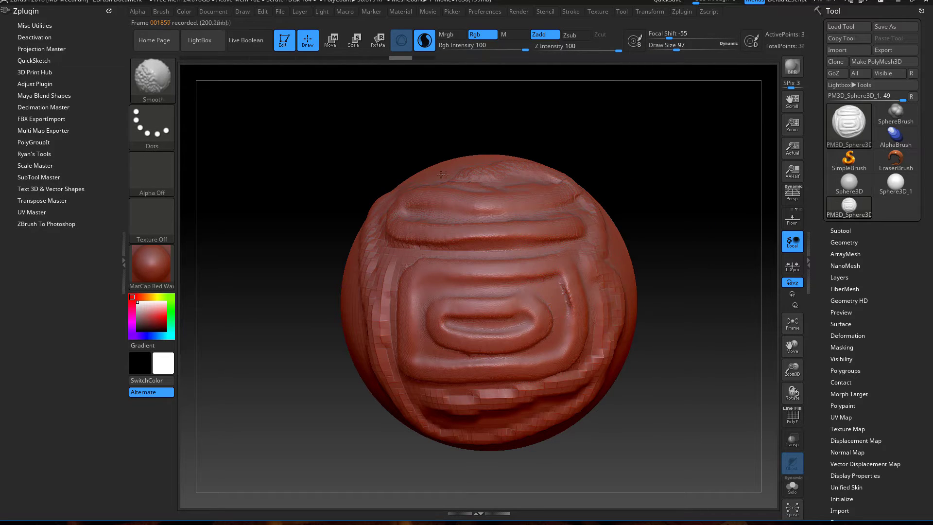
mouse_move(515, 172)
shift+mouse_down()
mouse_move(580, 200)
mouse_move(581, 262)
shift+mouse_up()
mouse_move(600, 357)
shift+mouse_down()
mouse_move(552, 385)
mouse_move(422, 407)
shift+mouse_up()
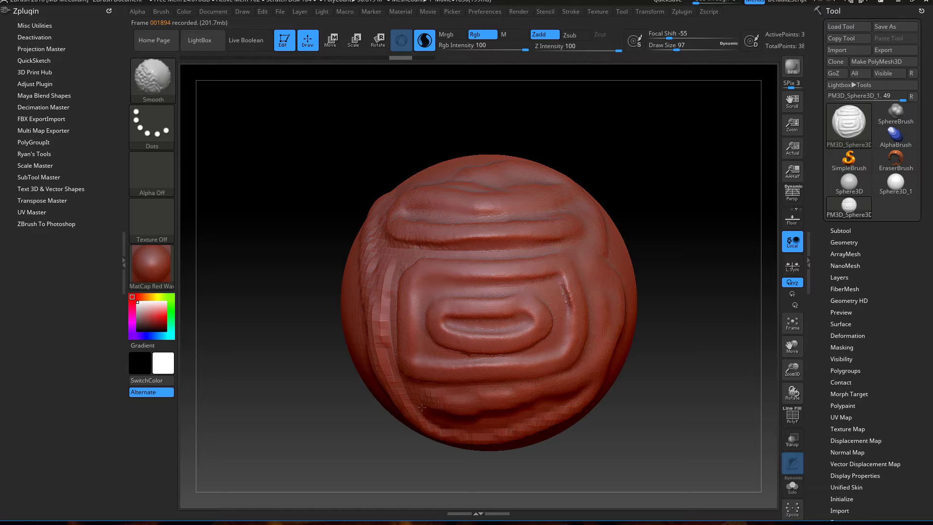
shift+drag(386, 359, 375, 278)
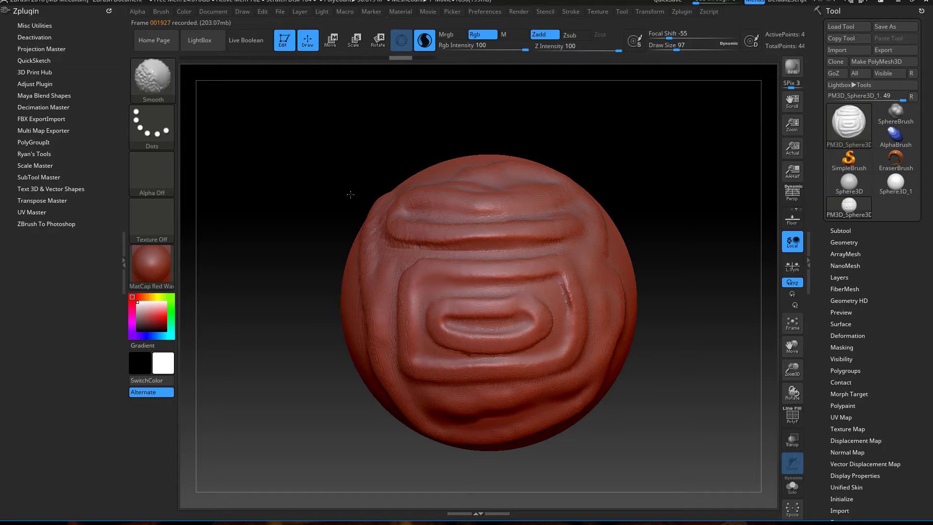
mouse_move(527, 318)
shift+mouse_down()
mouse_move(564, 349)
mouse_move(570, 291)
shift+mouse_up()
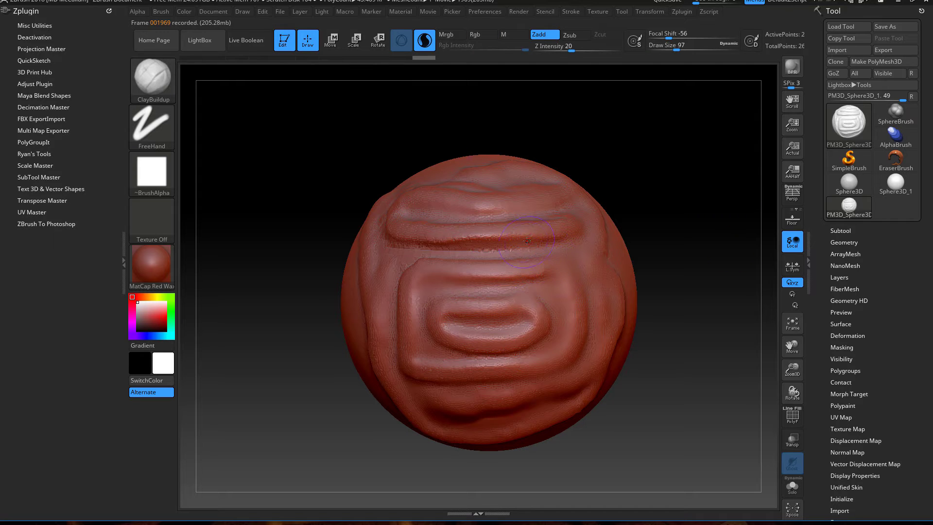
Build a raised band across the upper front, smooth it away at size 116, then set the brush to 274
mouse_move(549, 252)
mouse_down()
mouse_move(392, 254)
mouse_move(556, 254)
mouse_move(331, 244)
mouse_move(515, 255)
mouse_up()
key(shift)
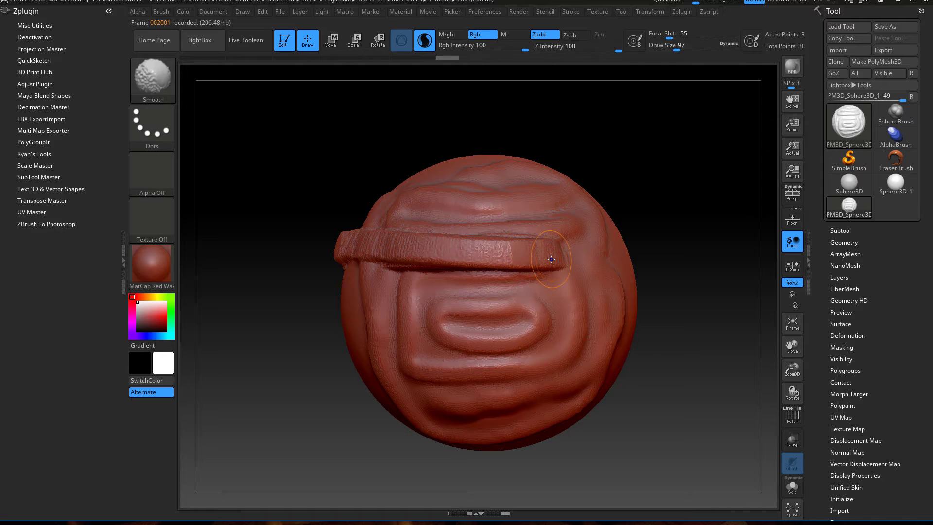
key(space)
mouse_move(539, 237)
mouse_down()
mouse_move(558, 237)
mouse_move(388, 255)
mouse_up()
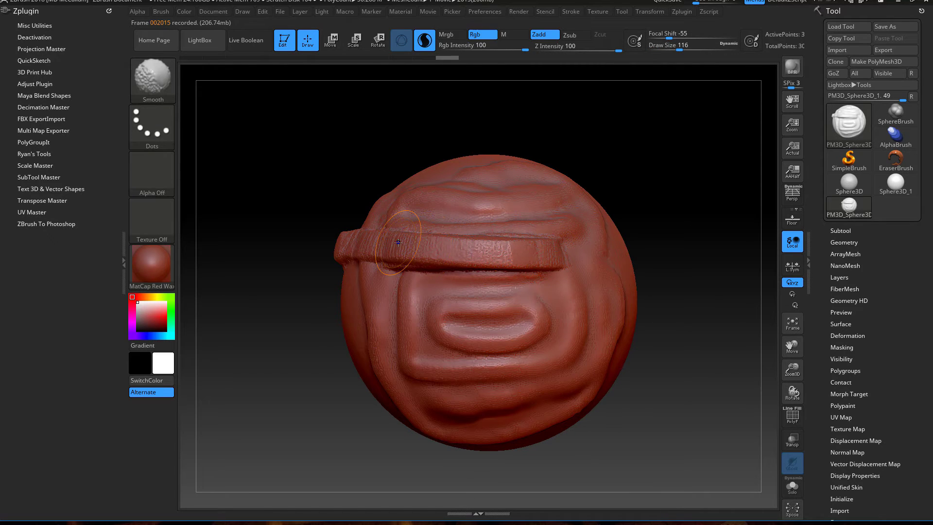
shift+drag(501, 257, 350, 258)
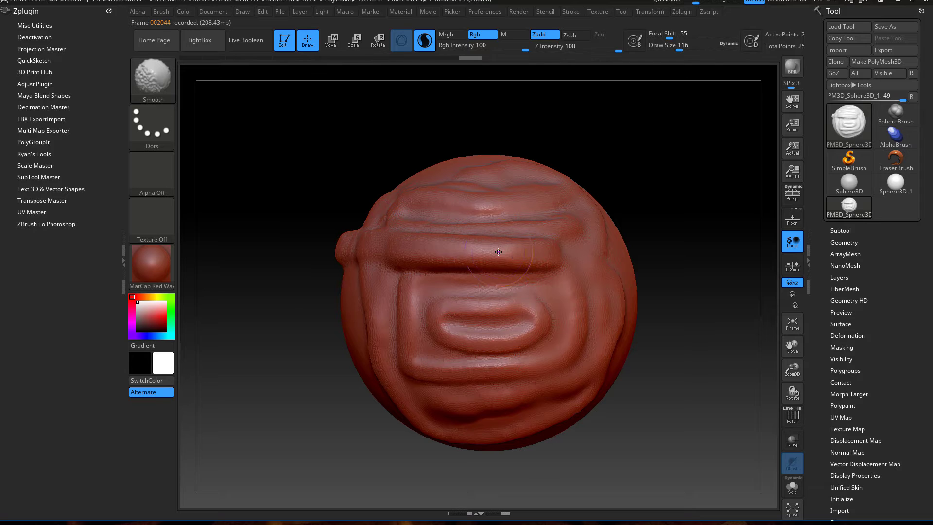
key(space)
mouse_move(496, 252)
mouse_down()
mouse_move(512, 256)
mouse_move(437, 262)
mouse_move(534, 316)
mouse_move(474, 253)
mouse_move(493, 254)
mouse_up()
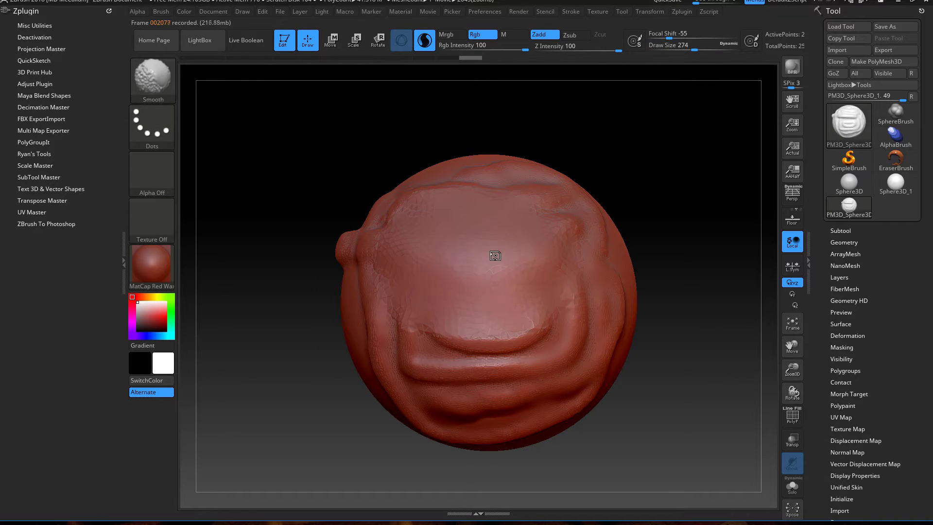
With the wireframe on, reduce the brush to 128 and sculpt a looping clay ridge across the sphere
click(792, 416)
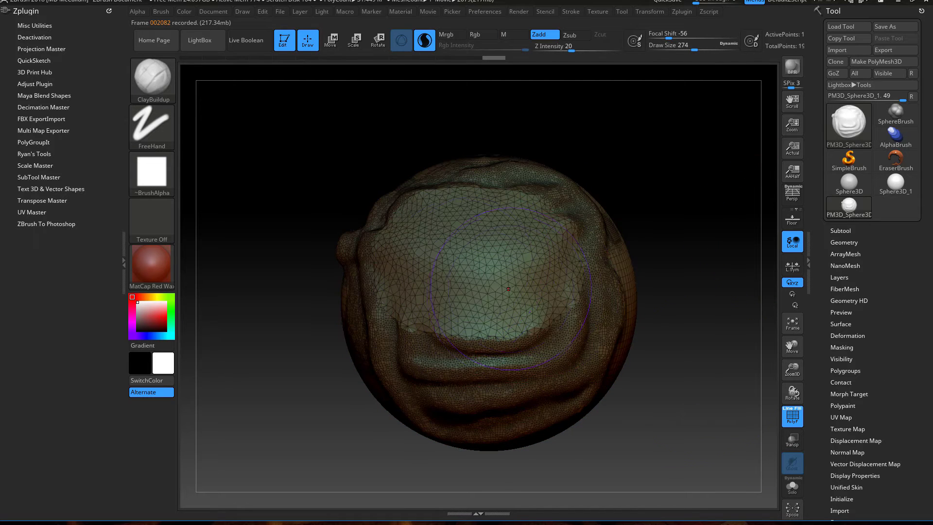
key(space)
drag(509, 289, 497, 291)
key(space)
drag(528, 261, 514, 263)
mouse_move(540, 214)
mouse_down()
mouse_move(512, 237)
mouse_move(493, 279)
mouse_move(435, 298)
mouse_move(416, 238)
mouse_move(425, 227)
mouse_move(482, 312)
mouse_move(545, 307)
mouse_move(559, 243)
mouse_up()
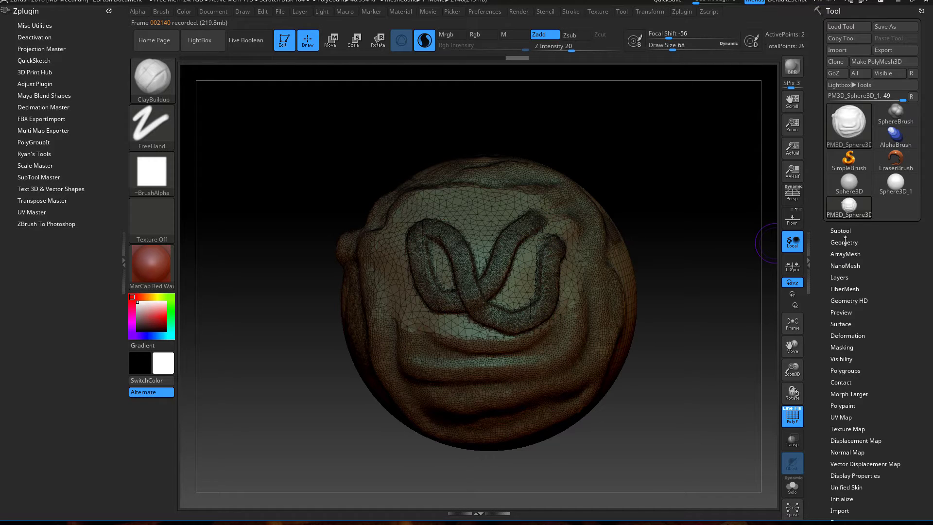
click(845, 241)
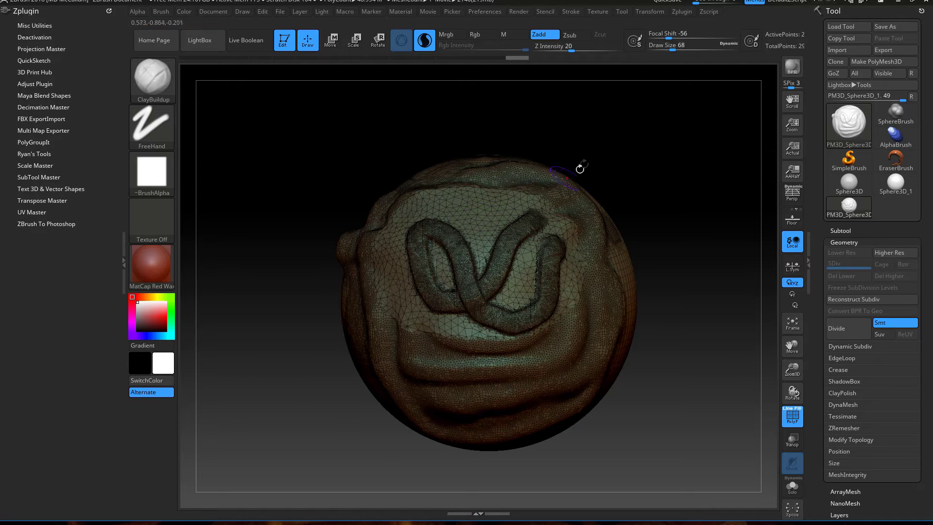
Hide the wireframe and smooth the looped ridges into softer swells, checking the 55189-poly count
mouse_move(602, 138)
mouse_down()
mouse_move(637, 148)
mouse_move(600, 139)
mouse_move(683, 212)
mouse_up()
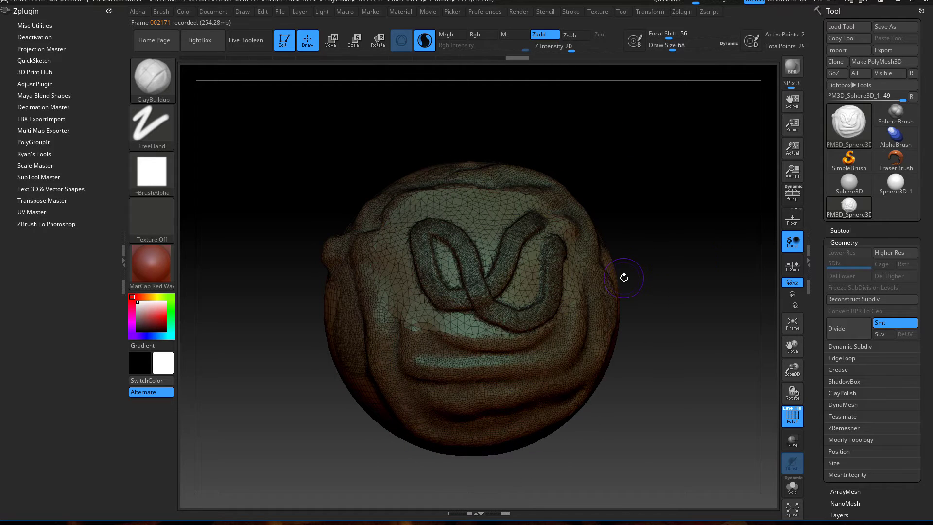
drag(662, 185, 614, 228)
click(791, 416)
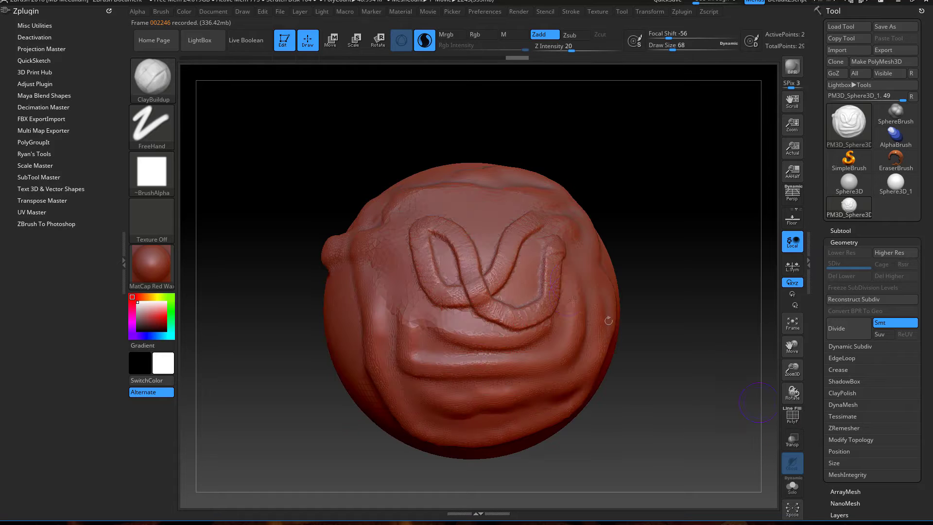
mouse_move(463, 262)
shift+mouse_down()
mouse_move(452, 241)
mouse_move(430, 291)
mouse_move(555, 301)
shift+mouse_up()
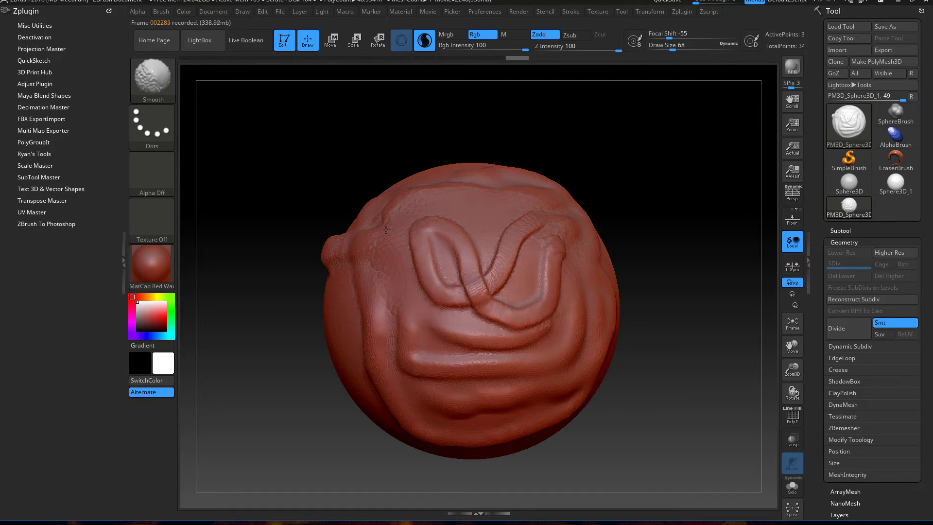
shift+drag(501, 299, 569, 252)
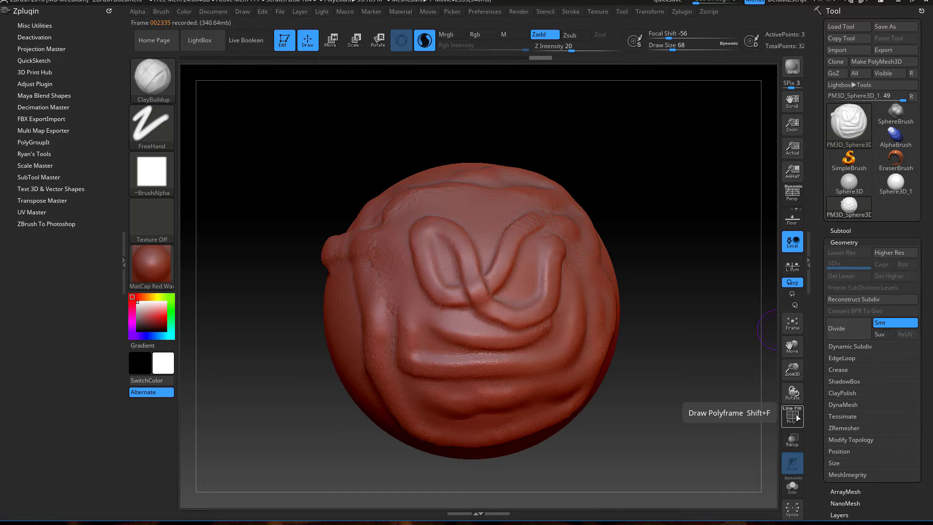
key(space)
mouse_move(453, 293)
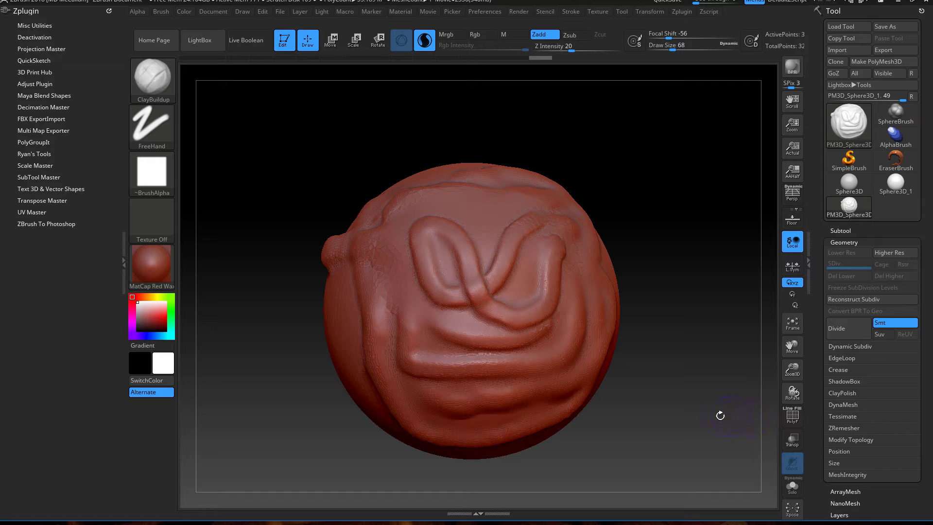
Enlarge the brush to 262 and smooth away the centre and upper-right of the sculpt
key(space)
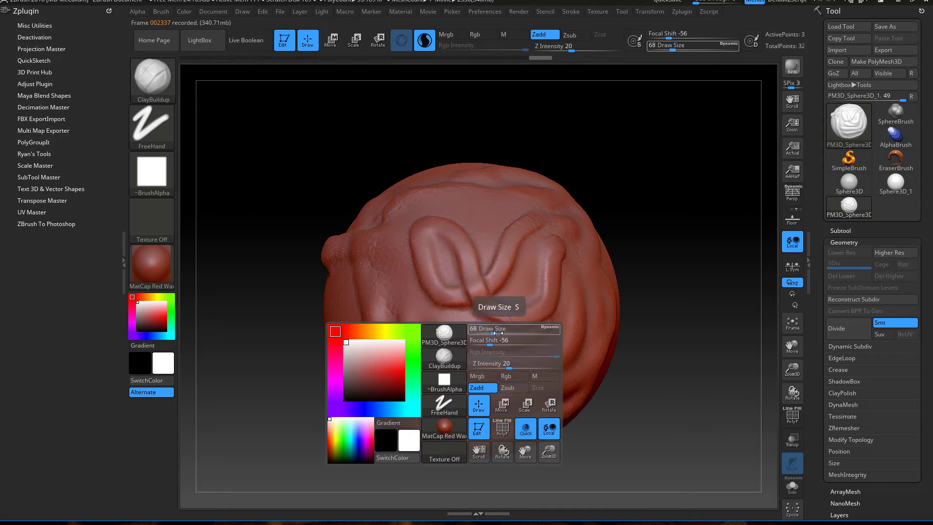
drag(500, 332, 535, 332)
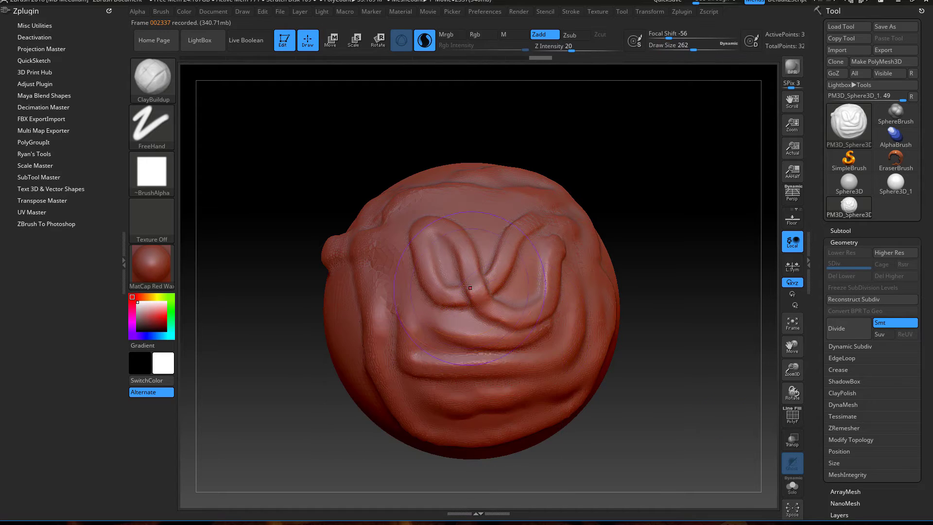
mouse_move(476, 301)
shift+mouse_down()
mouse_move(467, 280)
mouse_move(531, 281)
mouse_move(514, 327)
mouse_move(472, 384)
mouse_move(505, 414)
mouse_move(630, 328)
mouse_move(551, 236)
mouse_move(417, 250)
mouse_move(347, 279)
mouse_move(331, 321)
mouse_move(346, 356)
mouse_move(351, 415)
mouse_move(407, 460)
mouse_move(548, 443)
mouse_move(533, 353)
mouse_move(551, 182)
mouse_move(452, 190)
shift+mouse_up()
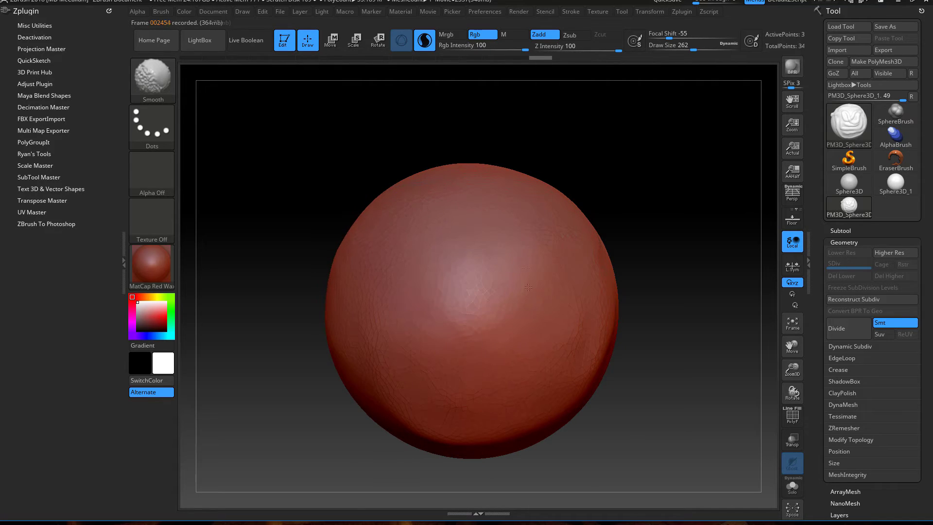
shift+drag(528, 287, 599, 280)
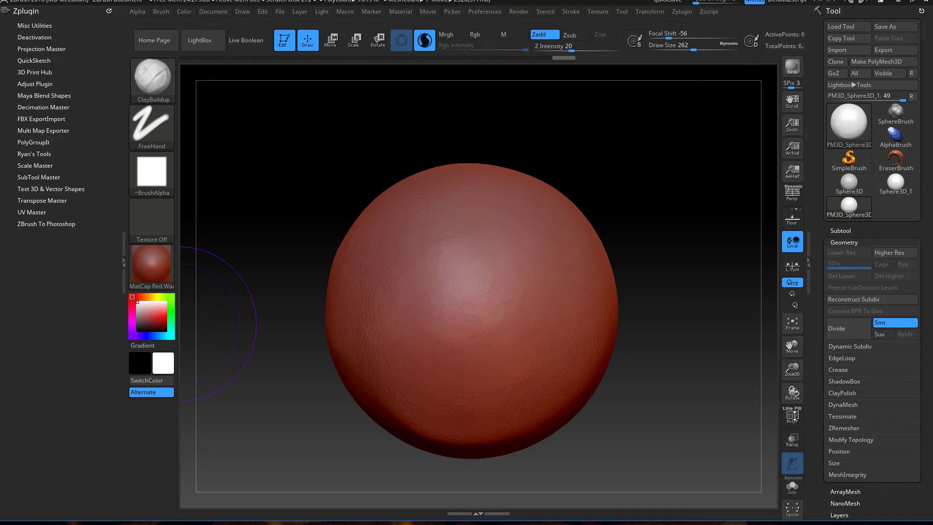
Show the wireframe and orbit the smoothed sphere to inspect its triangle and quad topology
click(792, 414)
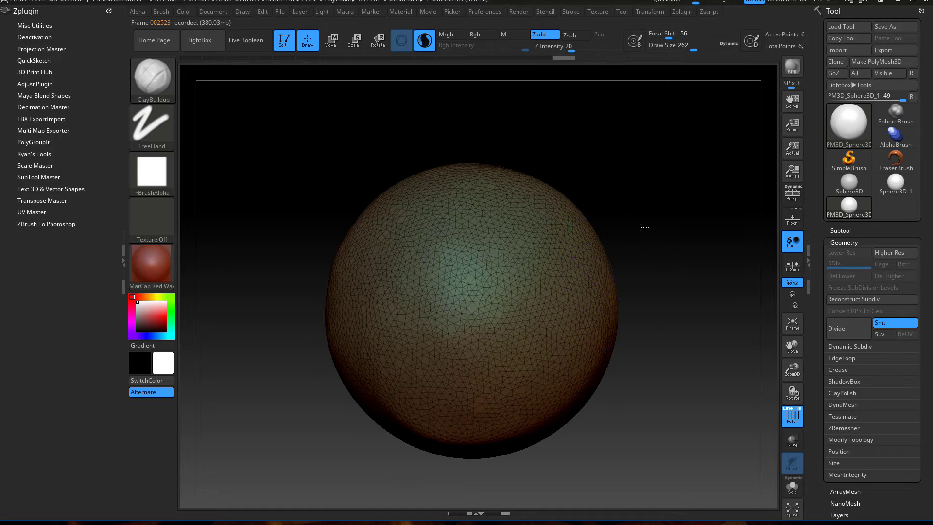
drag(642, 227, 778, 227)
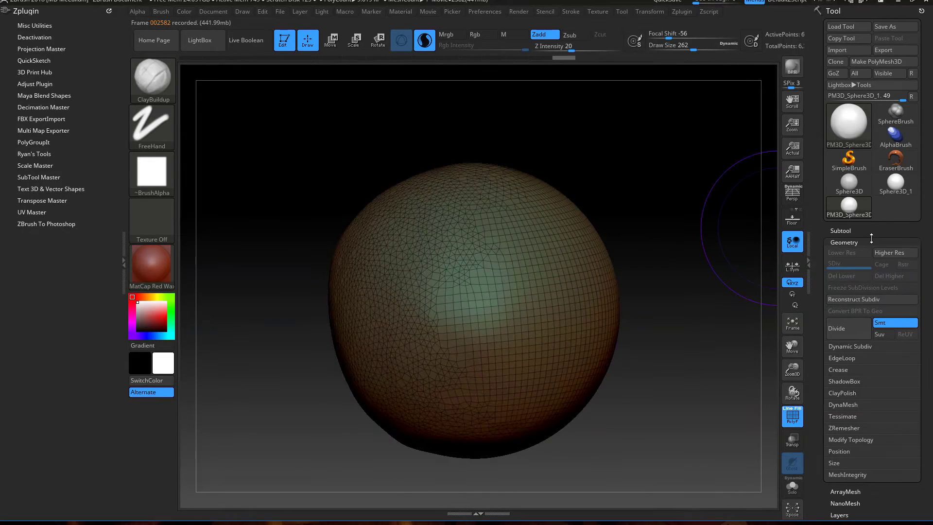
click(846, 428)
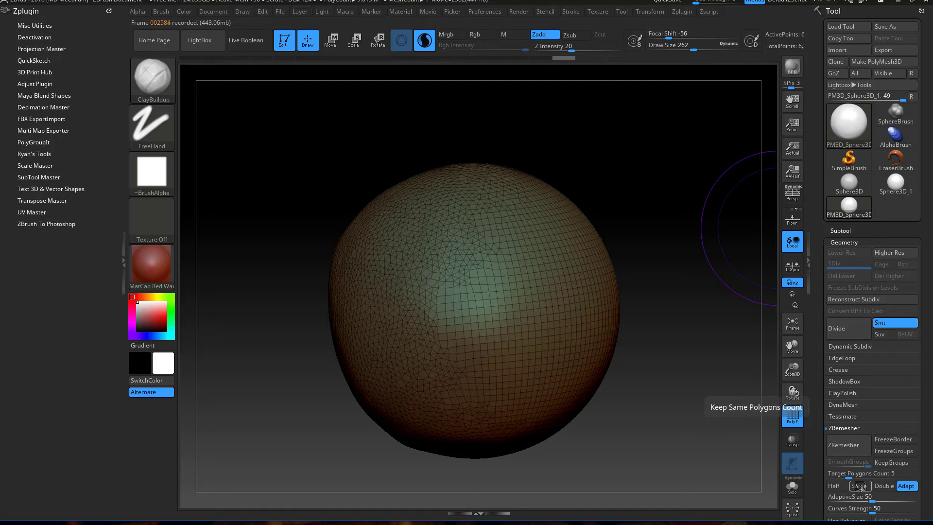
ZRemesh the sphere with Same polygon count into an even quad grid
click(859, 487)
click(850, 446)
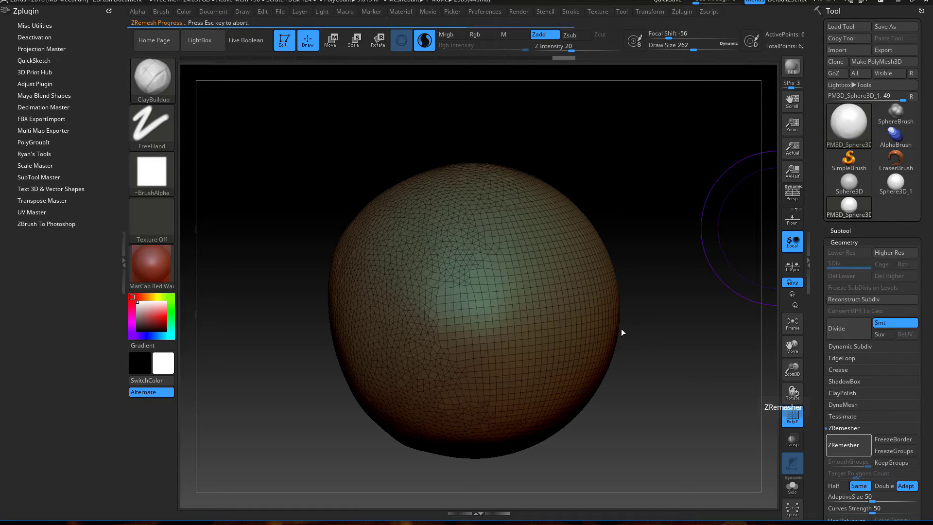
mouse_move(621, 328)
mouse_down()
mouse_move(587, 240)
mouse_move(629, 235)
mouse_up()
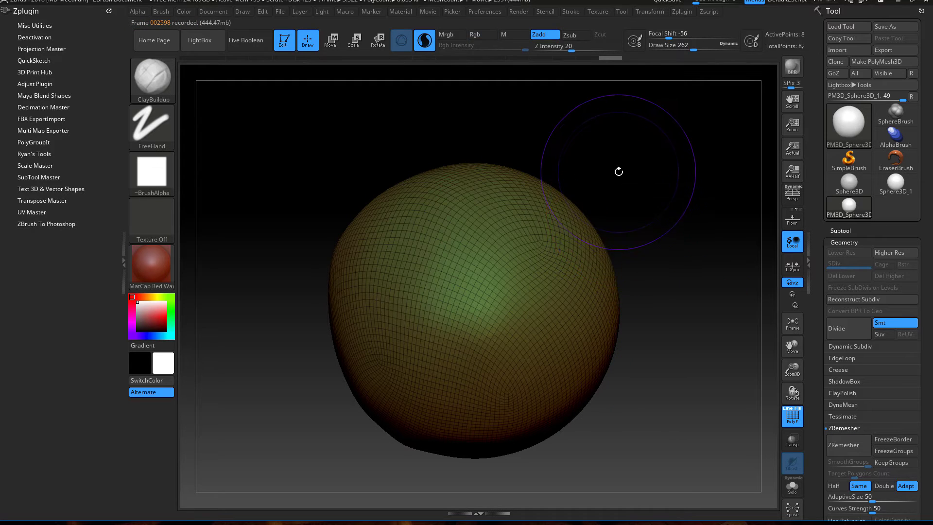
Undo the accidental bulge and the ZRemesh, returning the sphere to triangles
key(ctrl+z)
drag(662, 188, 604, 211)
key(ctrl+z)
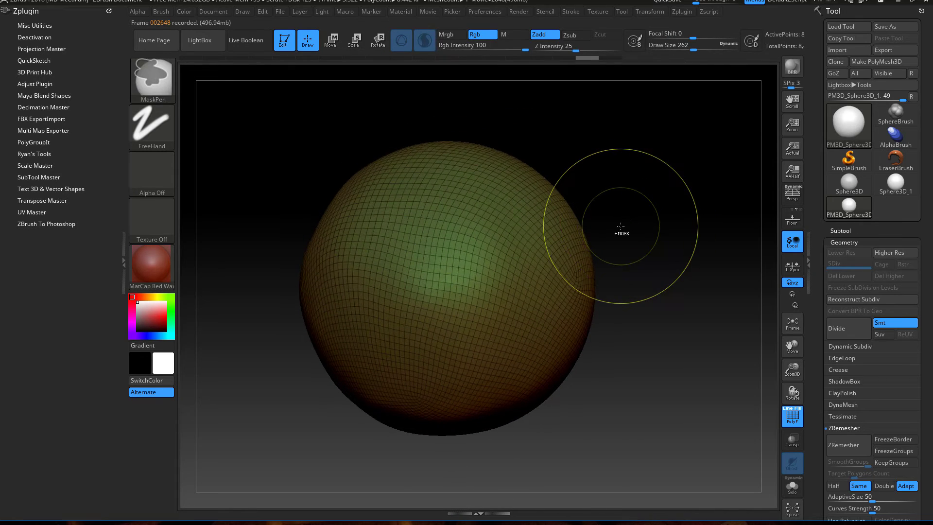
mouse_move(644, 211)
mouse_down()
mouse_move(583, 258)
mouse_move(525, 324)
mouse_up()
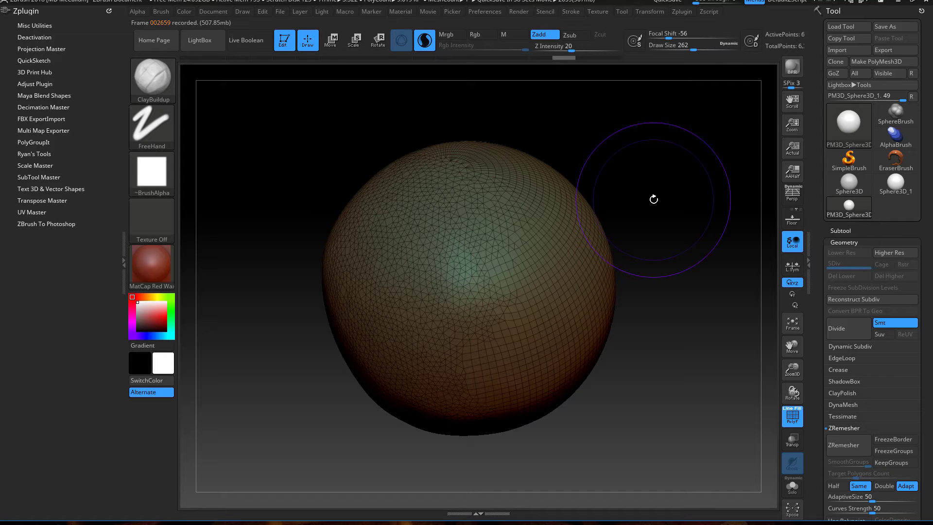
mouse_move(650, 186)
mouse_down()
mouse_move(658, 183)
mouse_move(642, 177)
mouse_move(641, 163)
mouse_up()
Shift-smooth the sphere's surface and rotate it to check the result
key(shift)
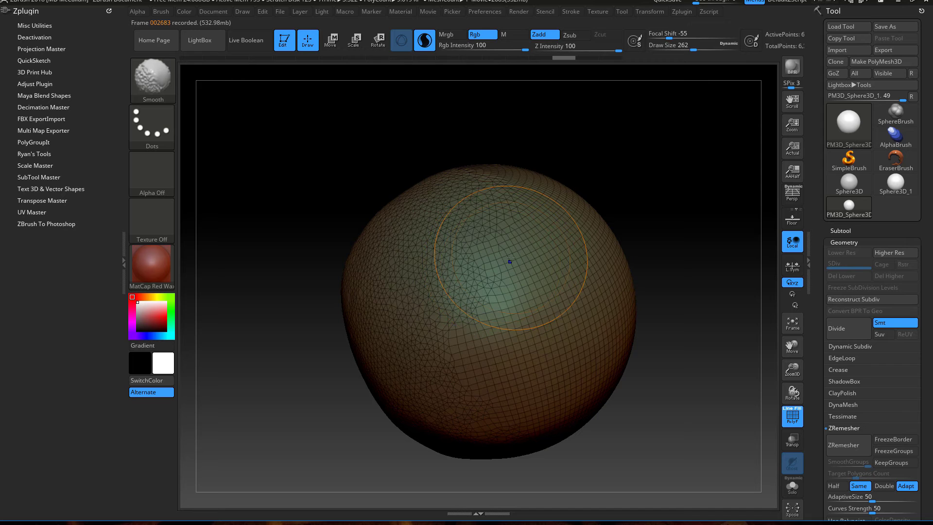
mouse_move(520, 262)
shift+mouse_down()
mouse_move(490, 291)
mouse_move(486, 336)
shift+mouse_up()
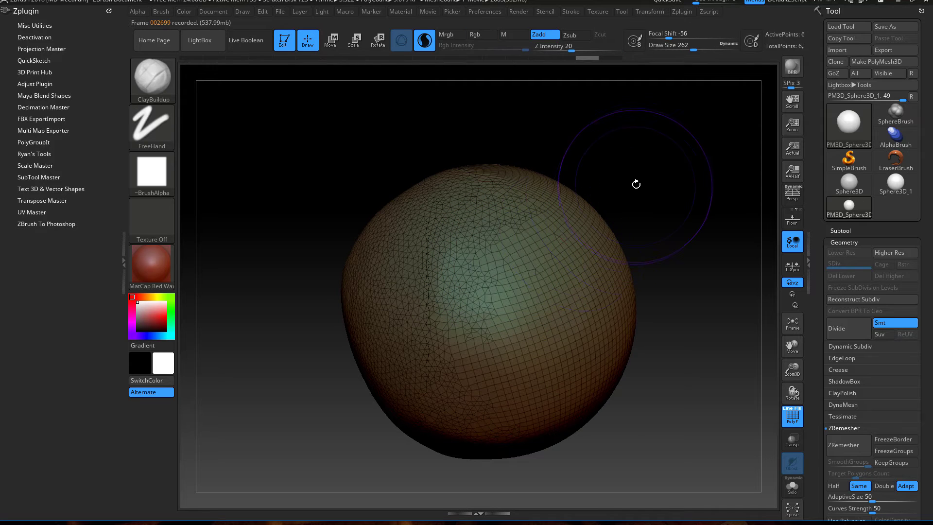
mouse_move(635, 183)
mouse_down()
mouse_move(669, 183)
mouse_move(623, 190)
mouse_up()
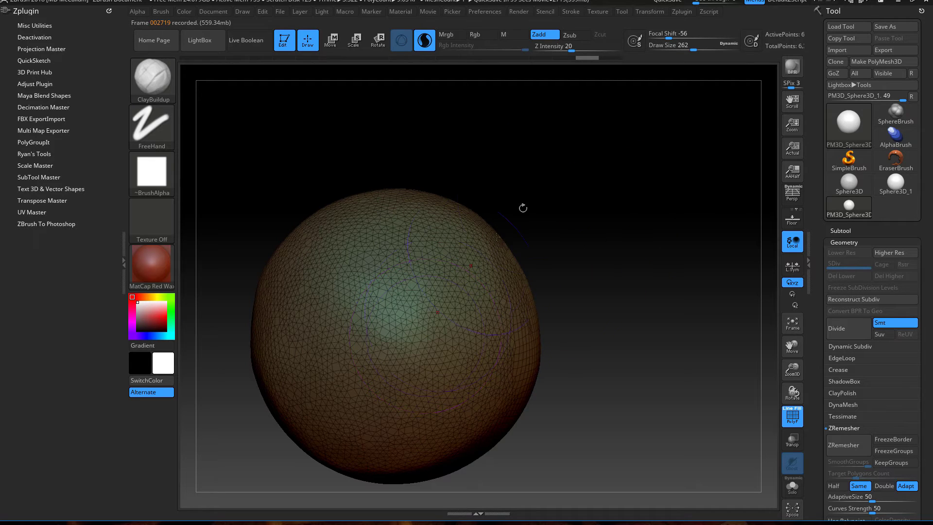
drag(523, 208, 570, 194)
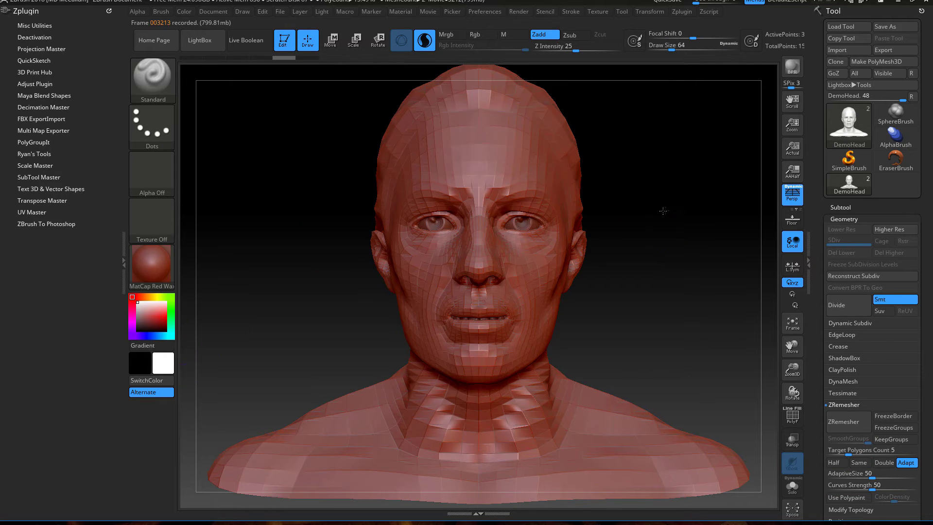
Turn the 3562-poly DemoHead to a left profile with the ear in view, and switch Sculptris Pro off
mouse_move(658, 216)
mouse_down()
mouse_move(639, 213)
mouse_move(646, 215)
mouse_up()
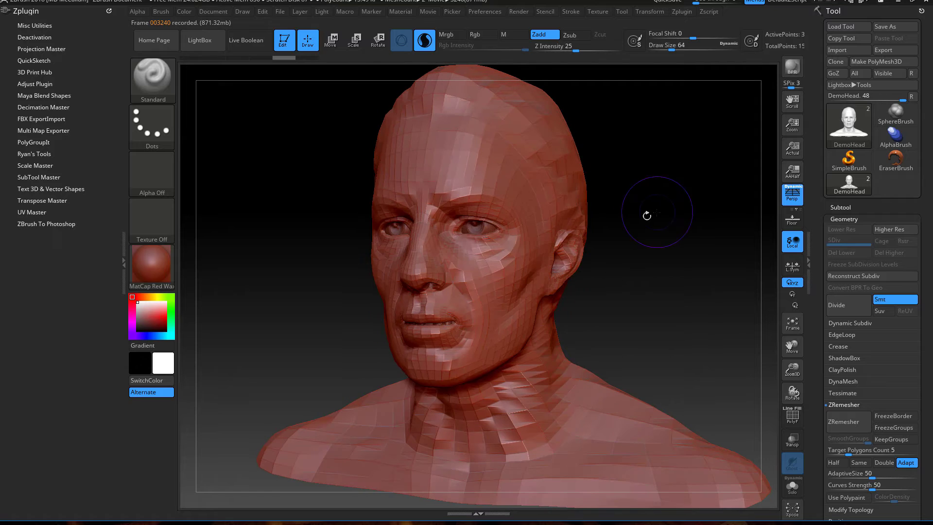
key(space)
mouse_move(456, 269)
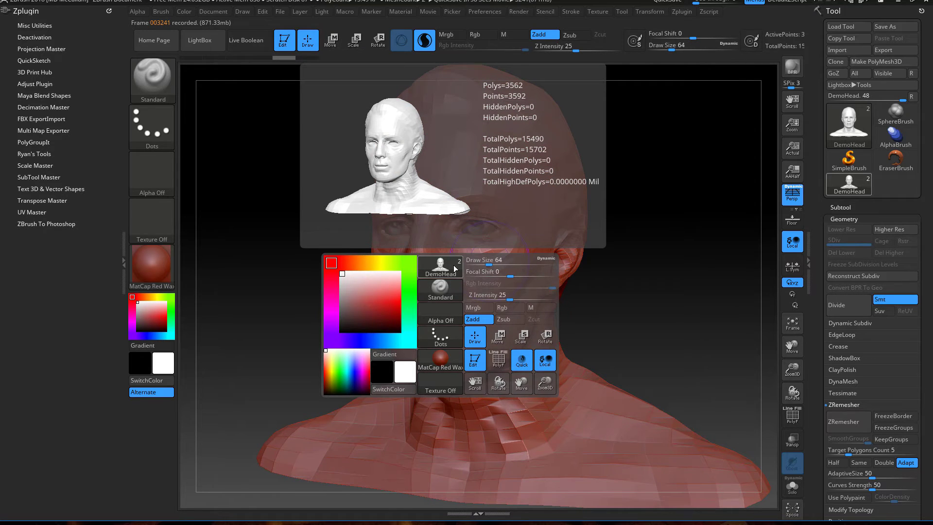
drag(662, 235, 679, 232)
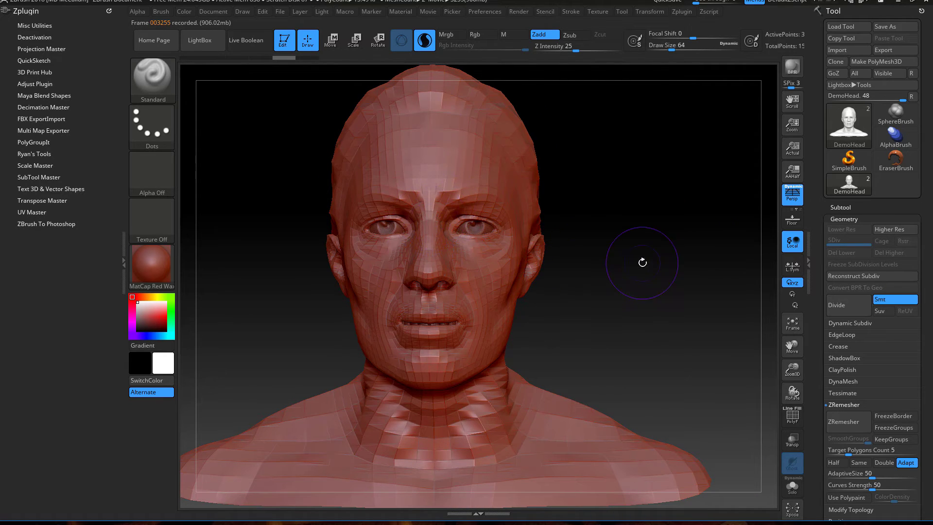
drag(644, 261, 405, 103)
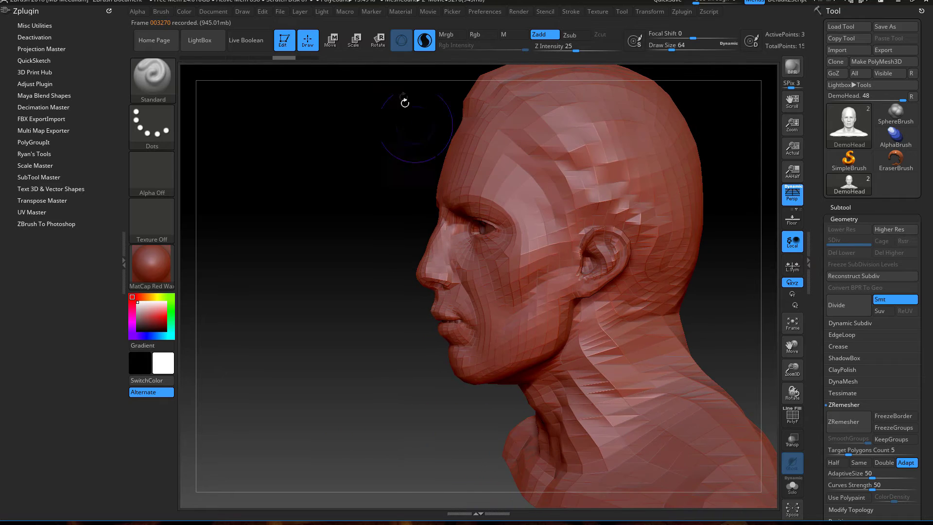
click(424, 40)
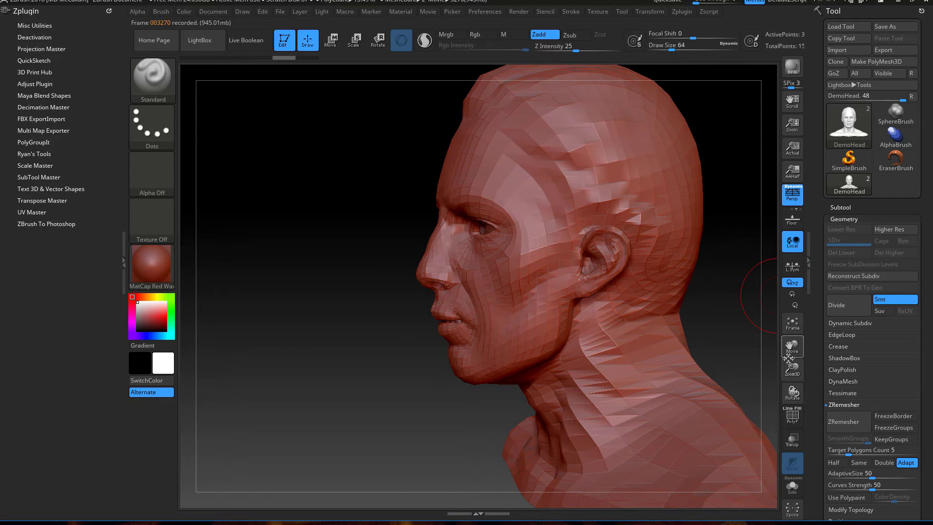
key(shift)
mouse_move(600, 258)
shift+mouse_down()
mouse_move(592, 255)
mouse_move(604, 249)
mouse_move(599, 261)
shift+mouse_up()
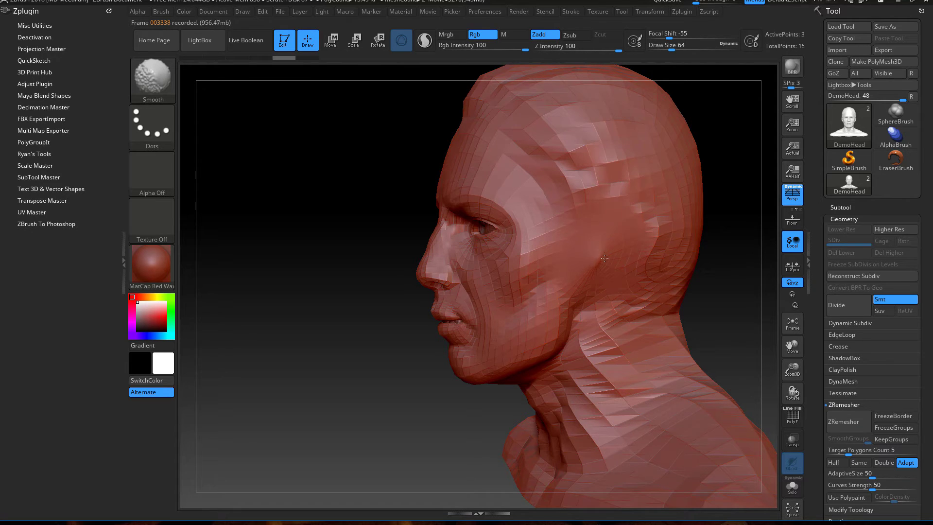
click(152, 83)
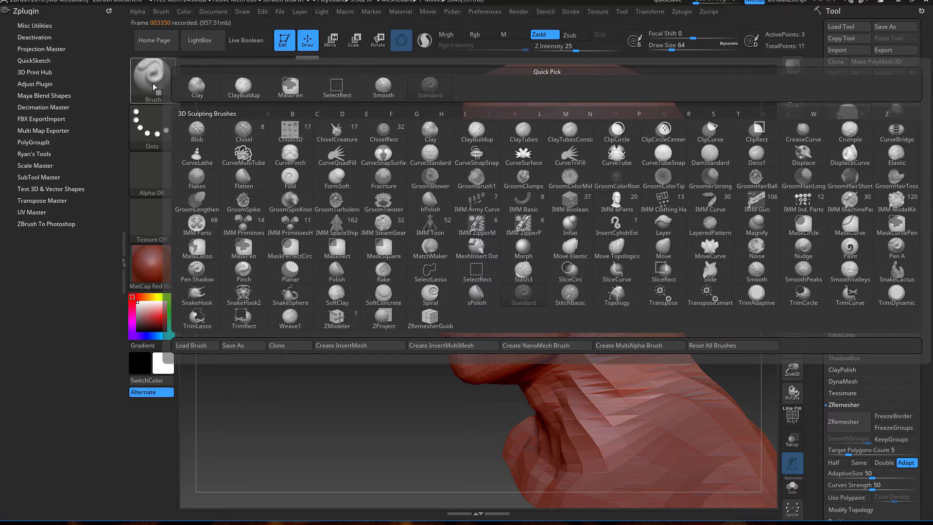
click(243, 180)
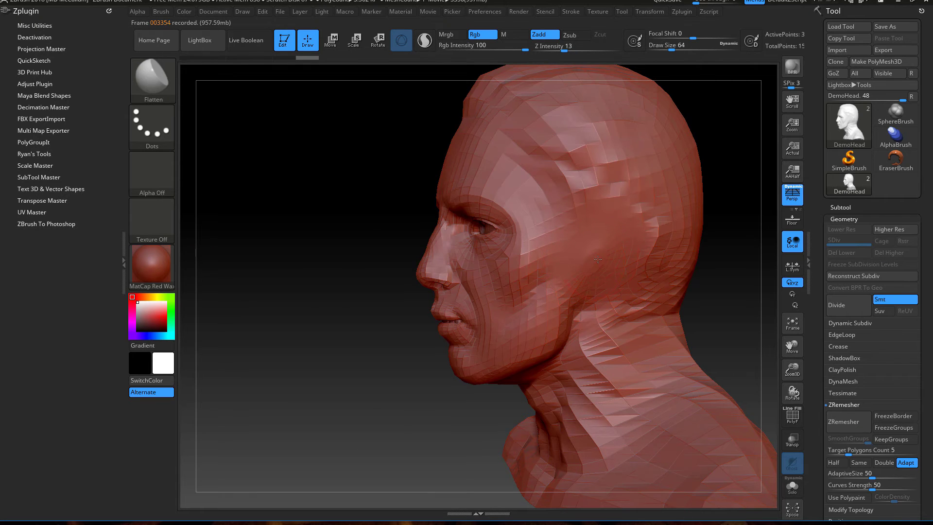
key(shift)
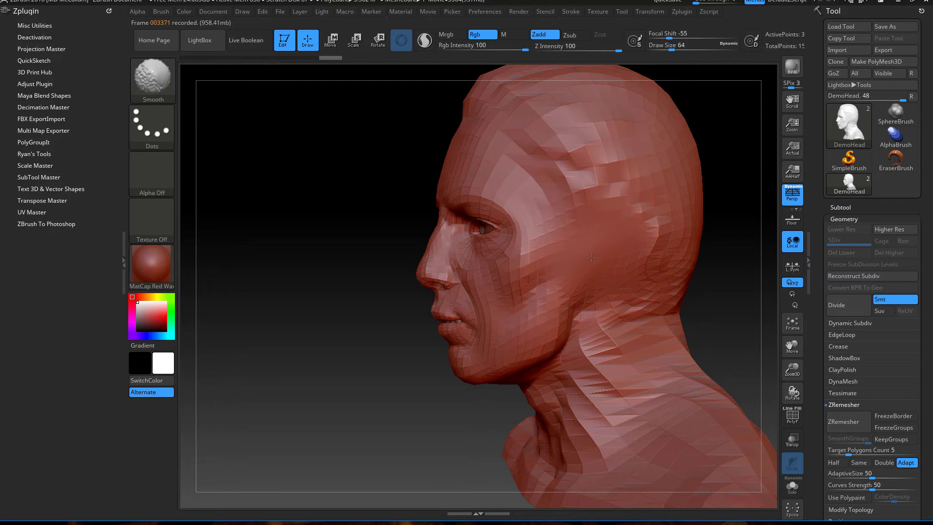
key(ctrl)
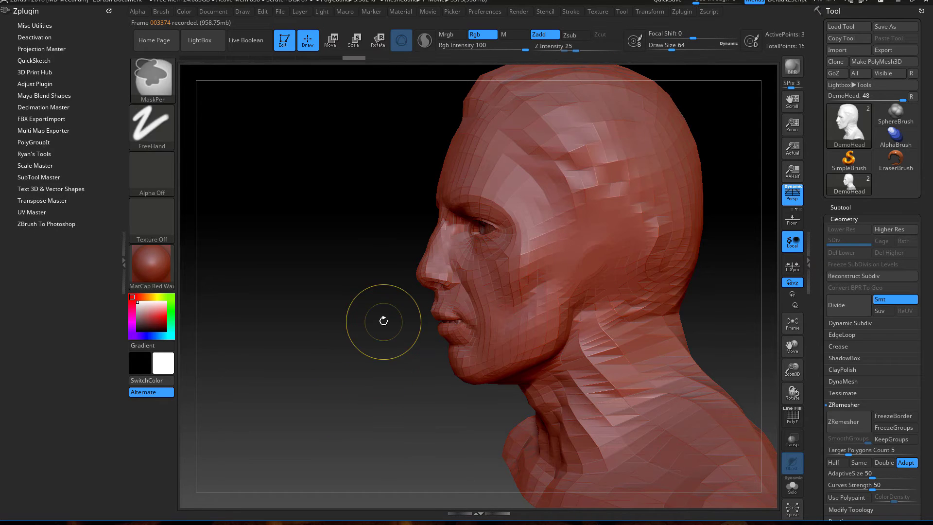
key(ctrl)
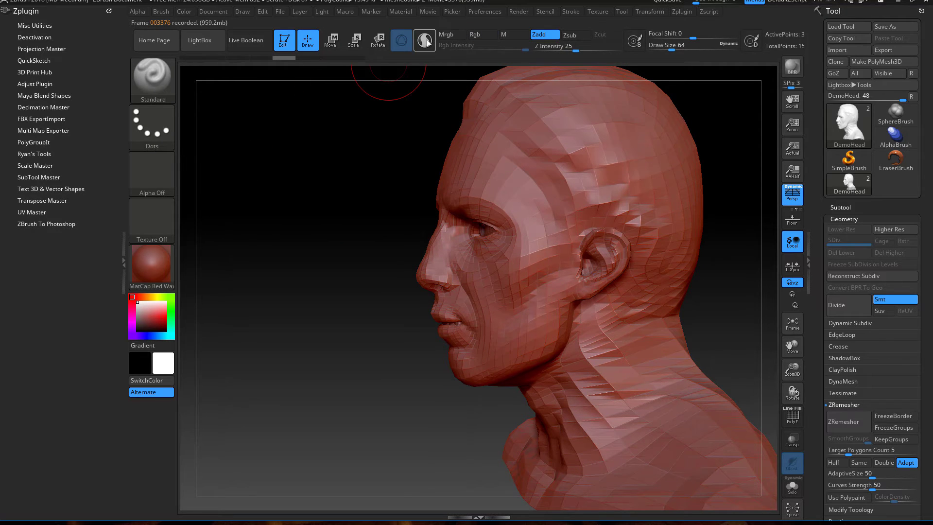
click(425, 40)
Smooth the ear away with Sculptris Pro, then rotate and show PolyF to inspect the dense tessellation
mouse_move(595, 277)
shift+mouse_down()
mouse_move(602, 257)
mouse_move(598, 284)
mouse_move(612, 243)
mouse_move(595, 296)
mouse_move(583, 279)
mouse_move(622, 214)
mouse_move(600, 252)
shift+mouse_up()
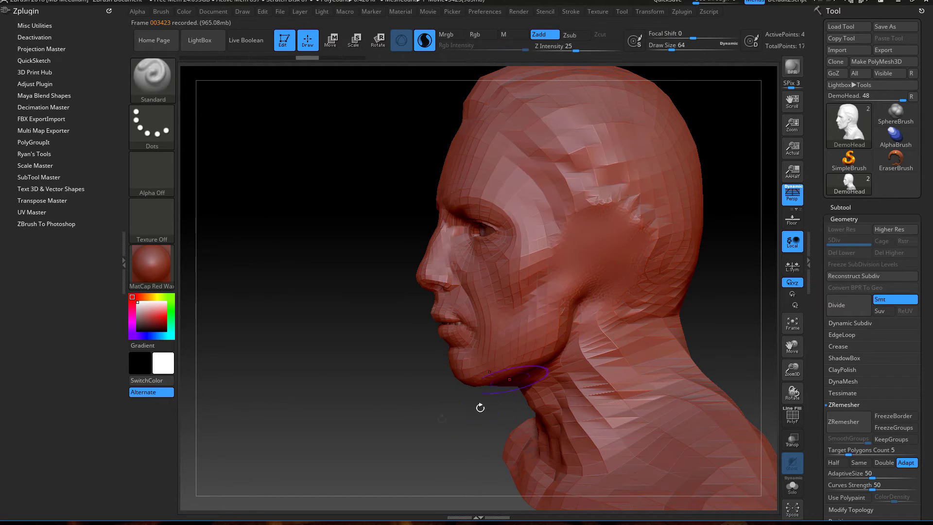
drag(375, 348, 558, 369)
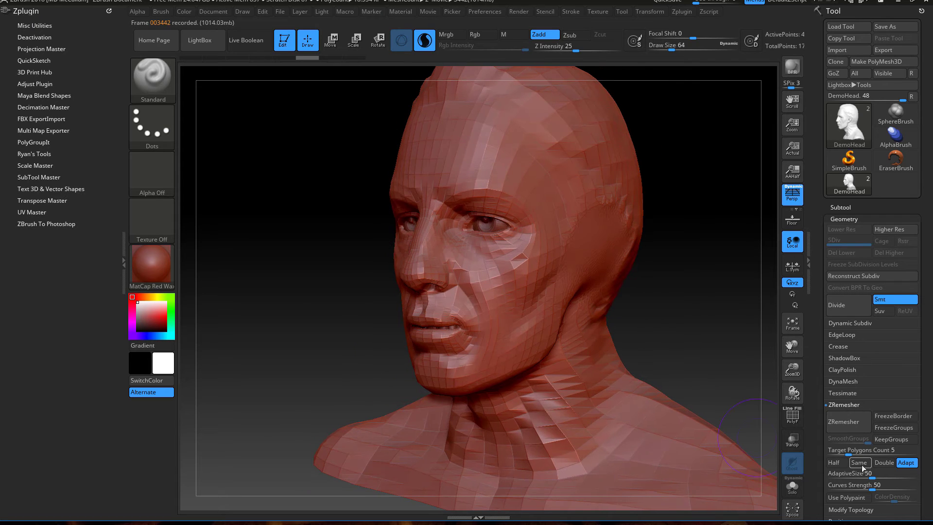
click(792, 415)
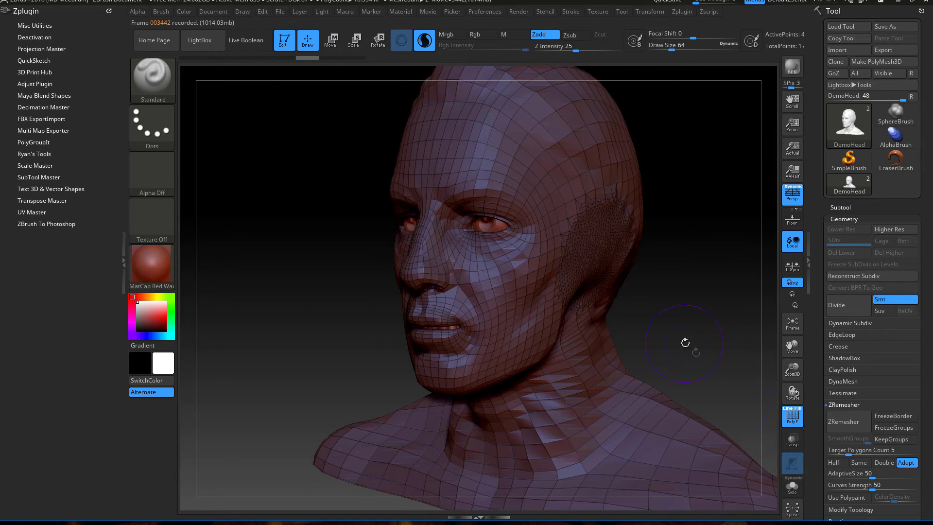
drag(712, 358, 705, 357)
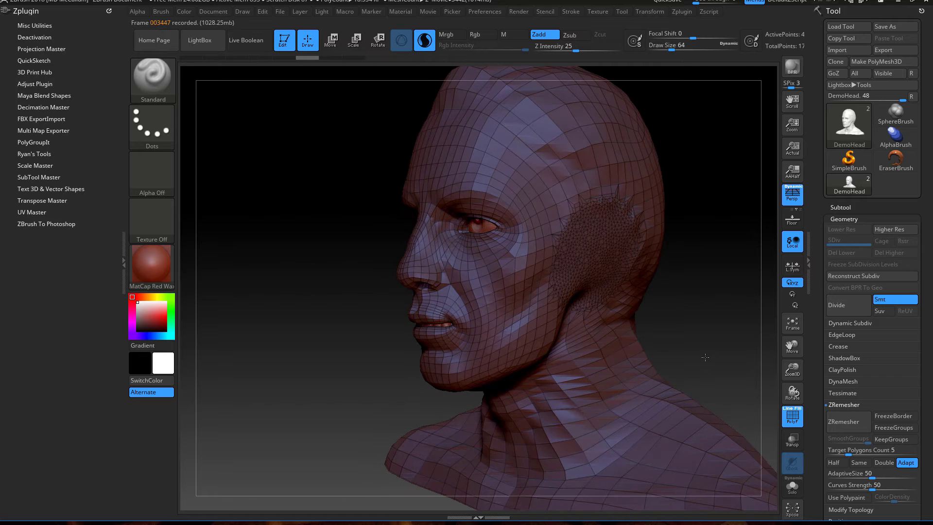
Hide PolyF and trial-smooth the lips and nose, then undo both strokes
click(792, 415)
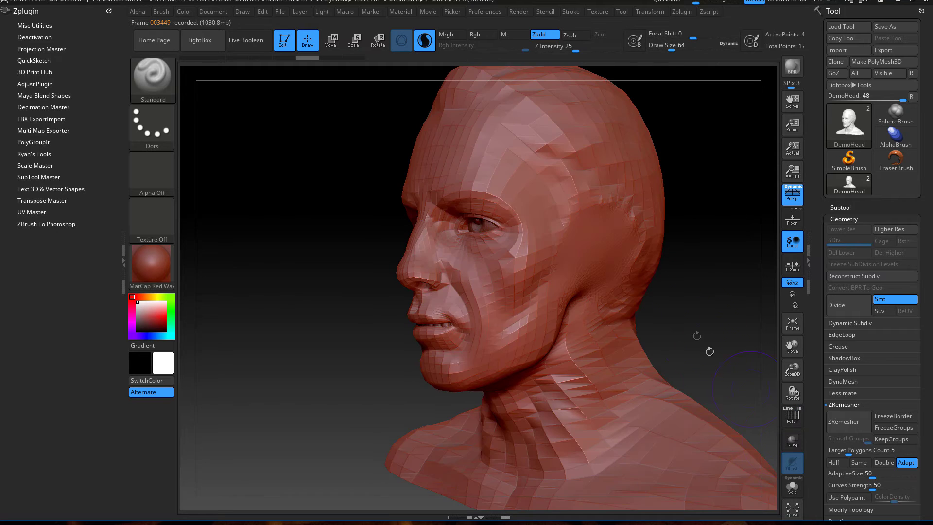
mouse_move(674, 313)
mouse_down()
mouse_move(694, 314)
mouse_move(676, 314)
mouse_up()
key(shift)
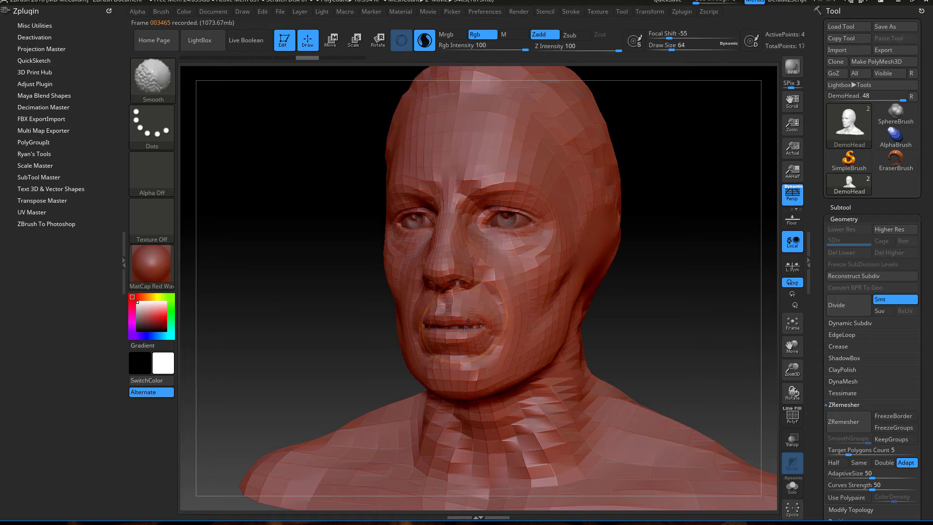
mouse_move(465, 331)
shift+mouse_down()
mouse_move(437, 335)
mouse_move(466, 333)
mouse_move(452, 335)
shift+mouse_up()
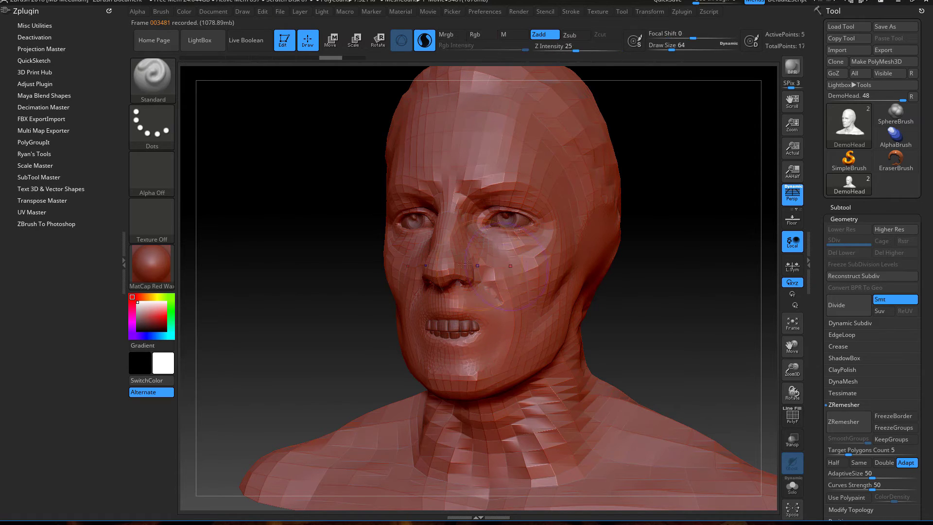
mouse_move(464, 264)
shift+mouse_down()
mouse_move(440, 219)
mouse_move(462, 203)
mouse_move(454, 209)
mouse_move(469, 229)
mouse_move(452, 209)
shift+mouse_up()
mouse_move(715, 337)
mouse_down()
mouse_move(678, 341)
mouse_move(702, 339)
mouse_up()
key(ctrl+z)
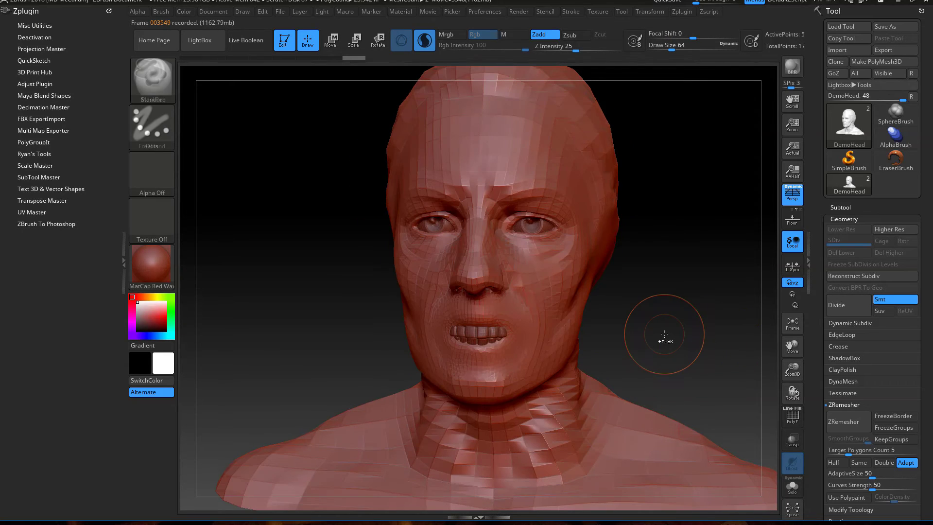
key(ctrl+z)
key(ctrl+z)
Reduce the brush Draw Size to 31 and smooth the nose tip and bridge
key(space)
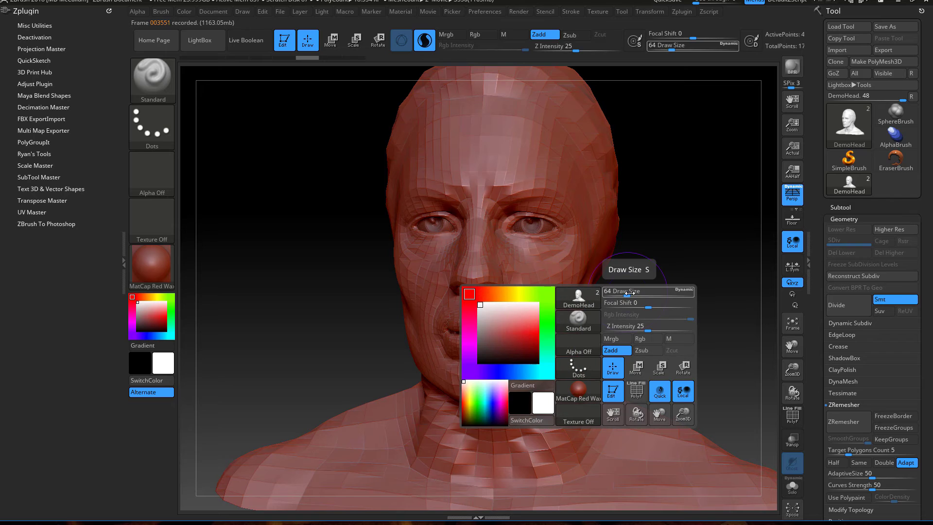
drag(631, 292, 619, 292)
key(shift)
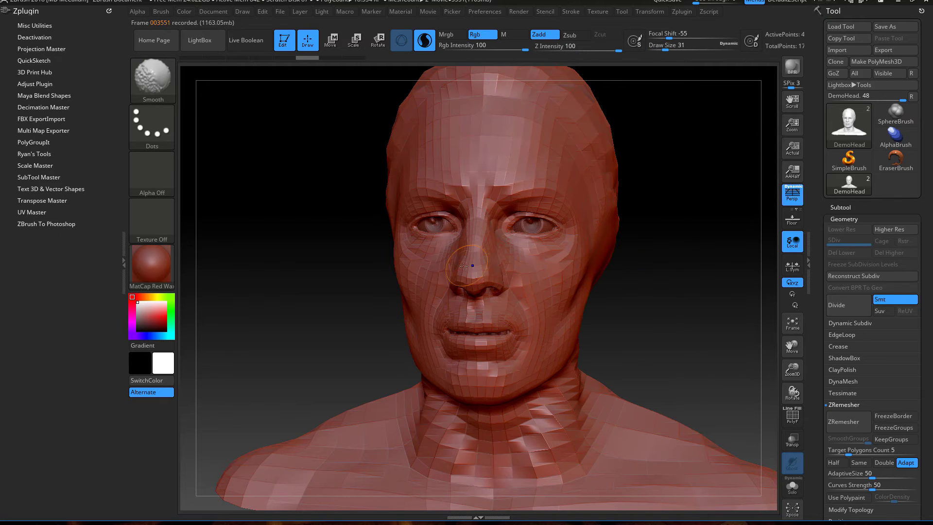
mouse_move(488, 280)
shift+mouse_down()
mouse_move(461, 289)
mouse_move(491, 282)
mouse_move(468, 264)
mouse_move(474, 241)
mouse_move(481, 246)
shift+mouse_up()
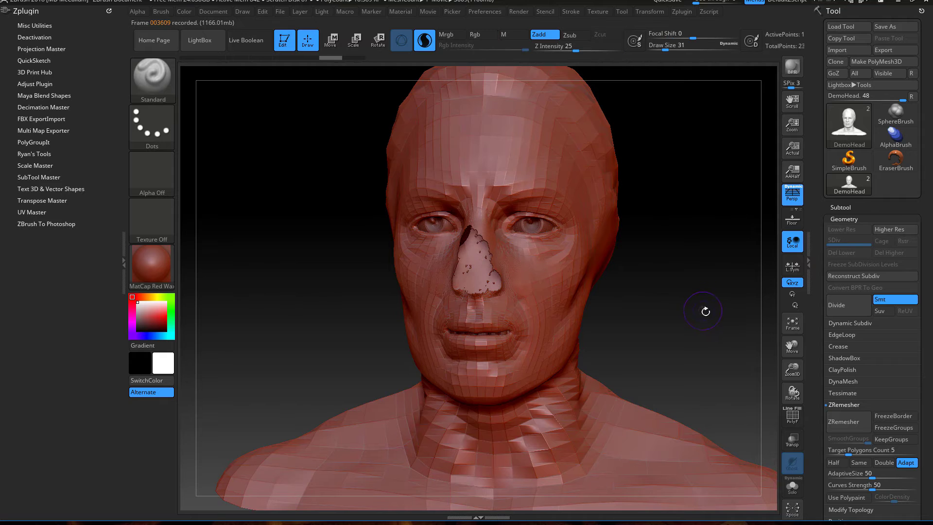
mouse_move(704, 312)
mouse_down()
mouse_move(680, 314)
mouse_move(693, 316)
mouse_up()
Smooth the mouth and lower lip, undo it, and turn the head to a left profile
key(shift)
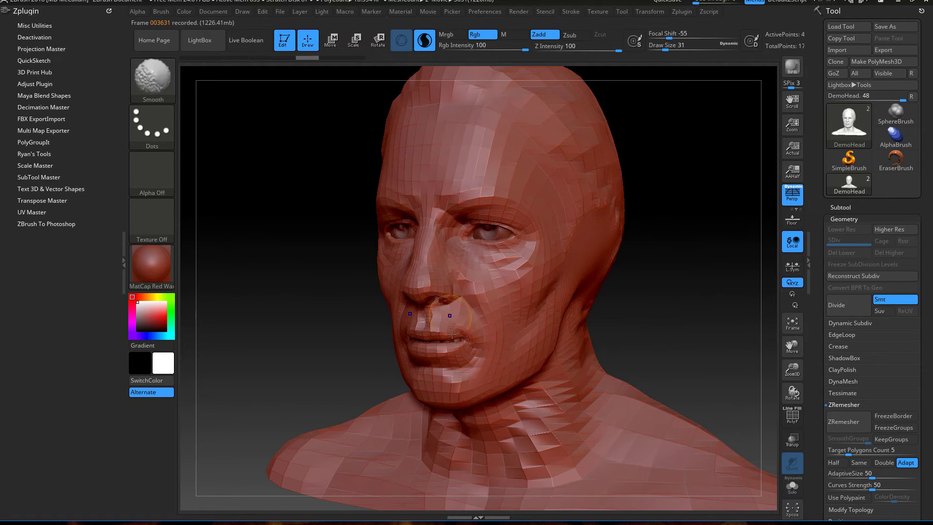
mouse_move(444, 310)
shift+mouse_down()
mouse_move(437, 360)
mouse_move(439, 340)
mouse_move(400, 345)
shift+mouse_up()
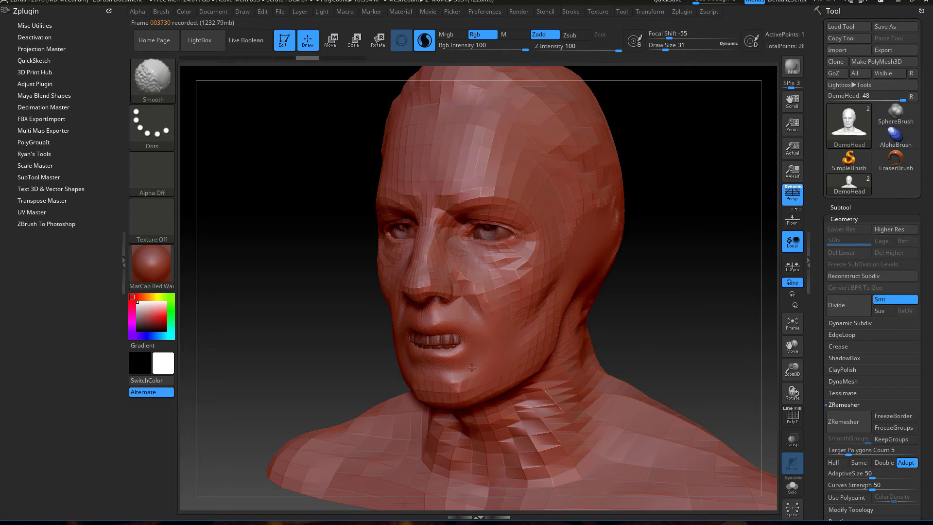
shift+drag(426, 360, 435, 348)
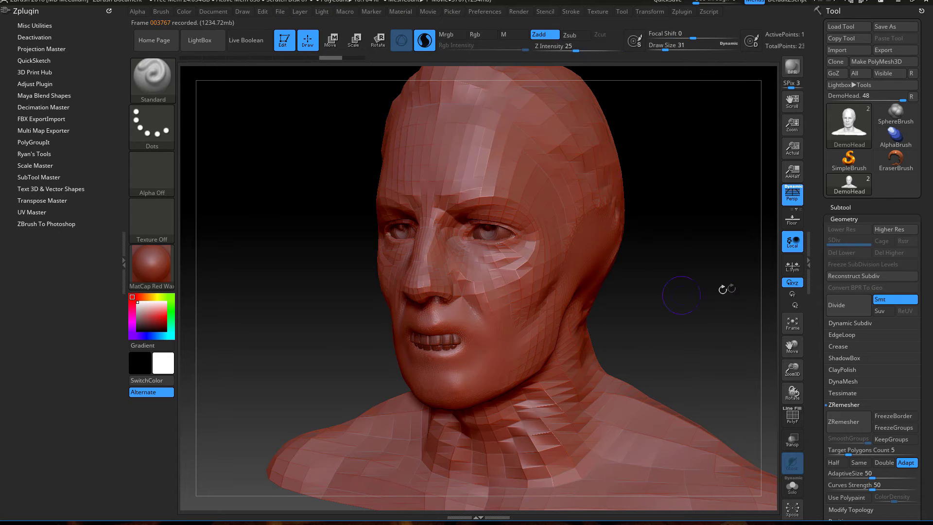
mouse_move(674, 315)
mouse_down()
mouse_move(674, 307)
mouse_move(662, 308)
mouse_up()
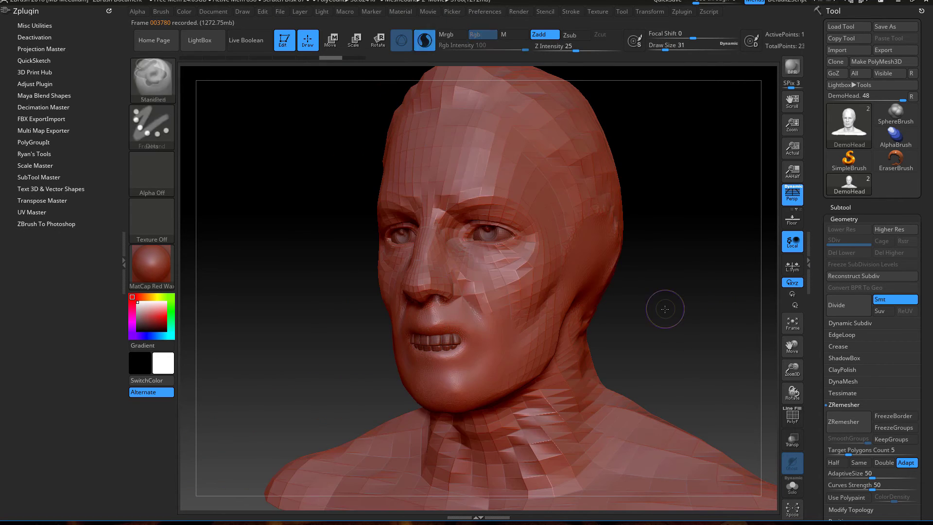
key(ctrl+z)
drag(650, 273, 624, 203)
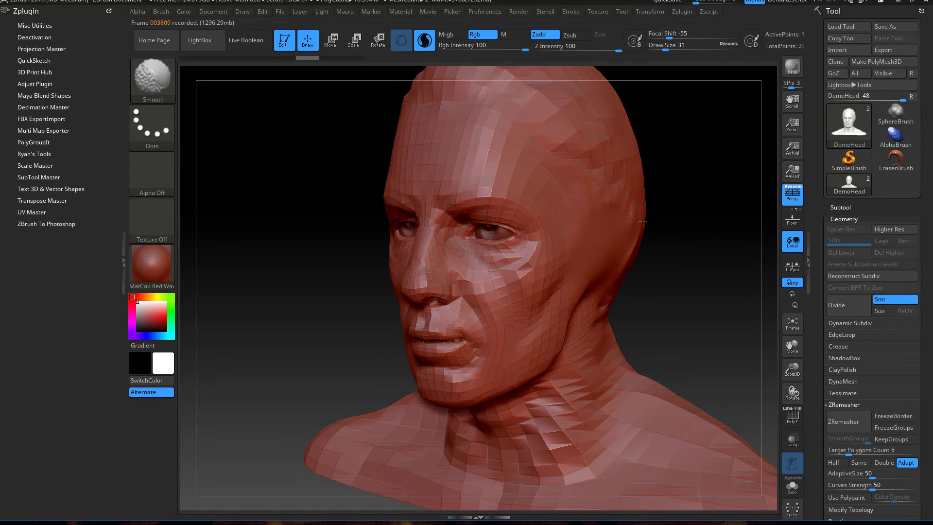
drag(641, 270, 646, 219)
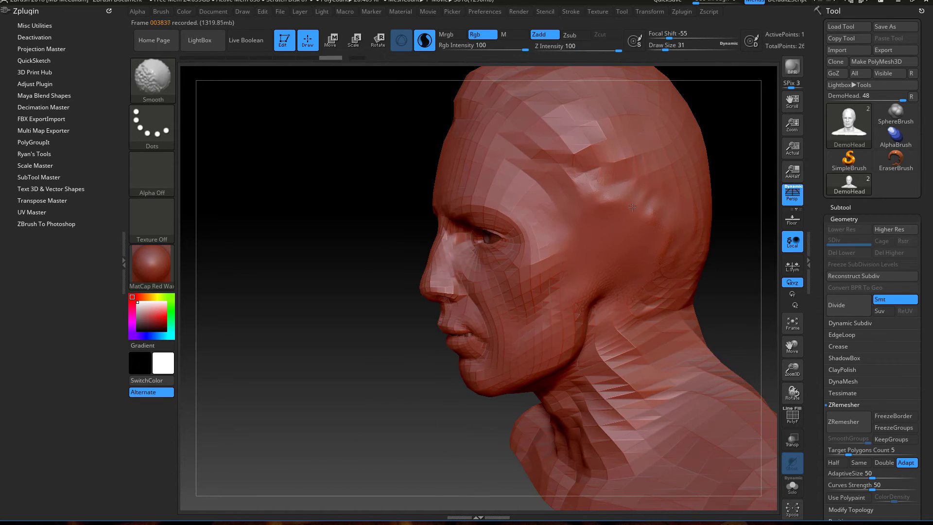
key(space)
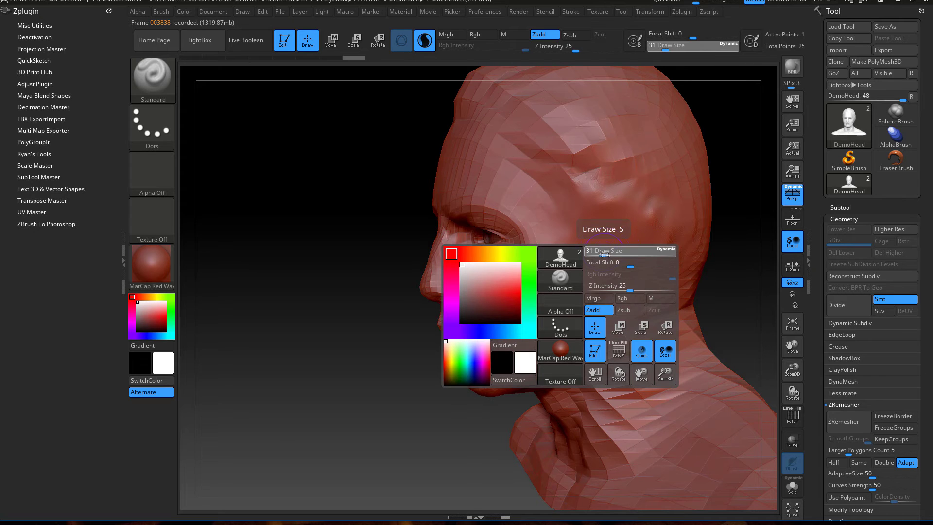
key(shift)
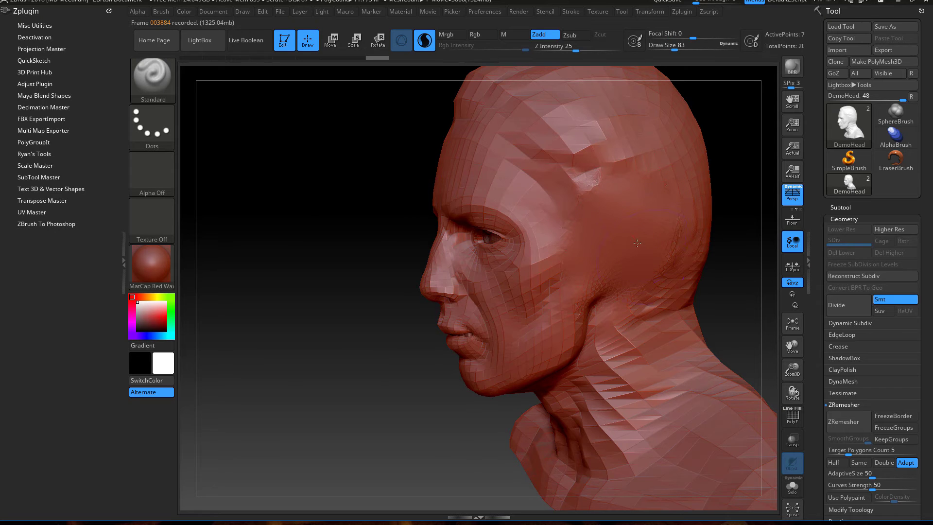
click(792, 415)
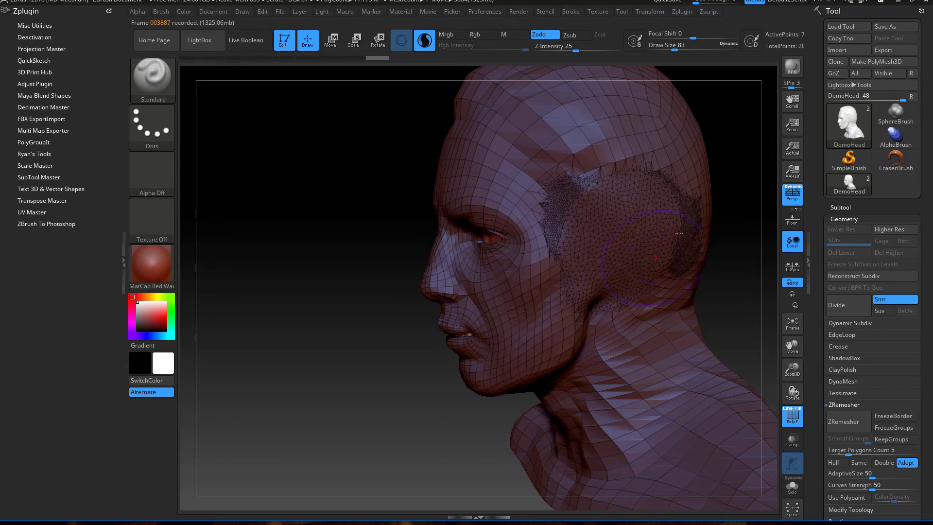
drag(258, 252, 334, 264)
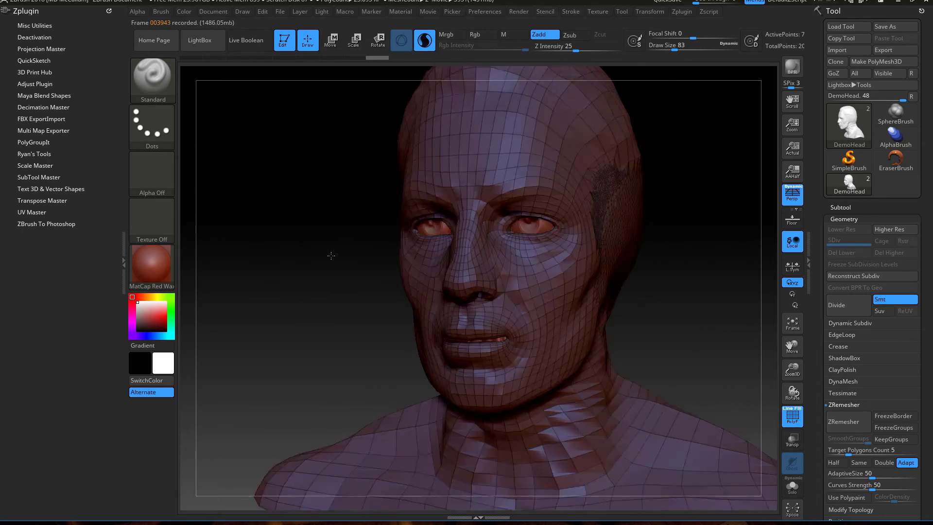
drag(331, 255, 282, 257)
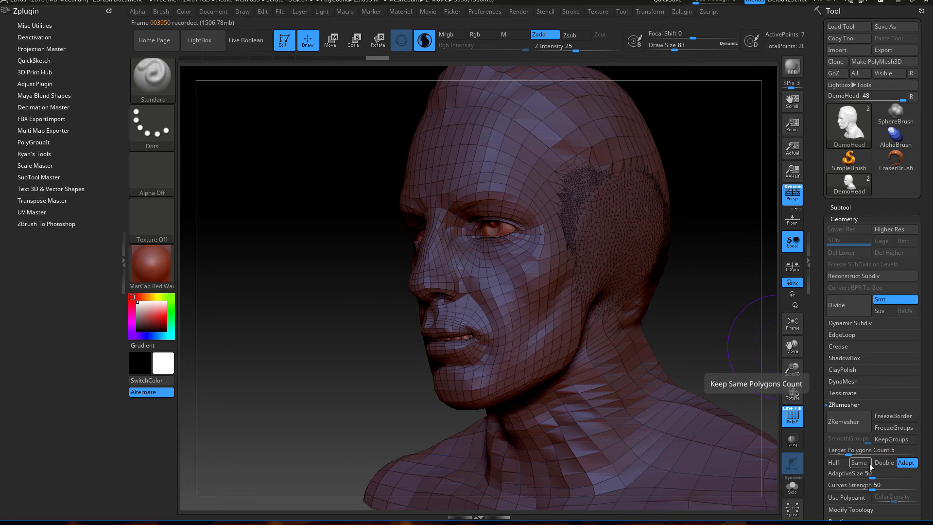
Enable Double and run ZRemesher to rebuild the head with a finer, even quad mesh
click(885, 466)
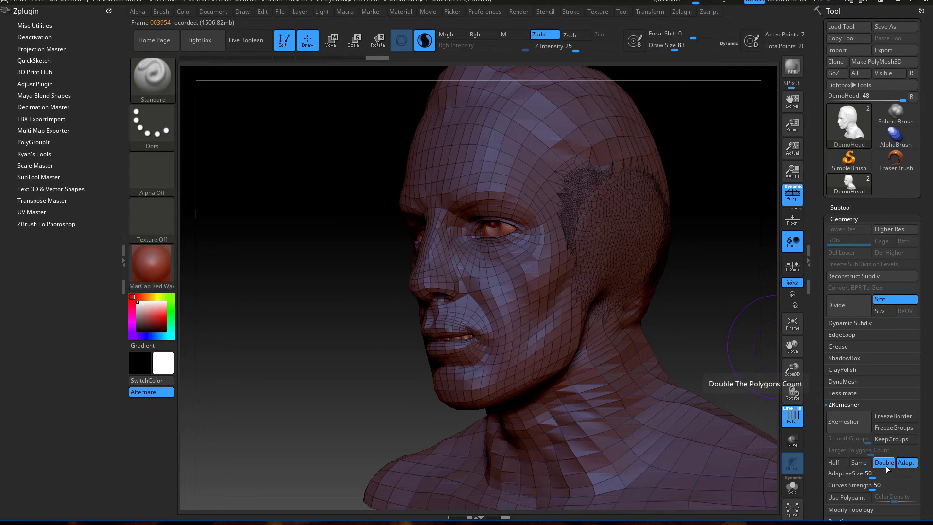
click(848, 419)
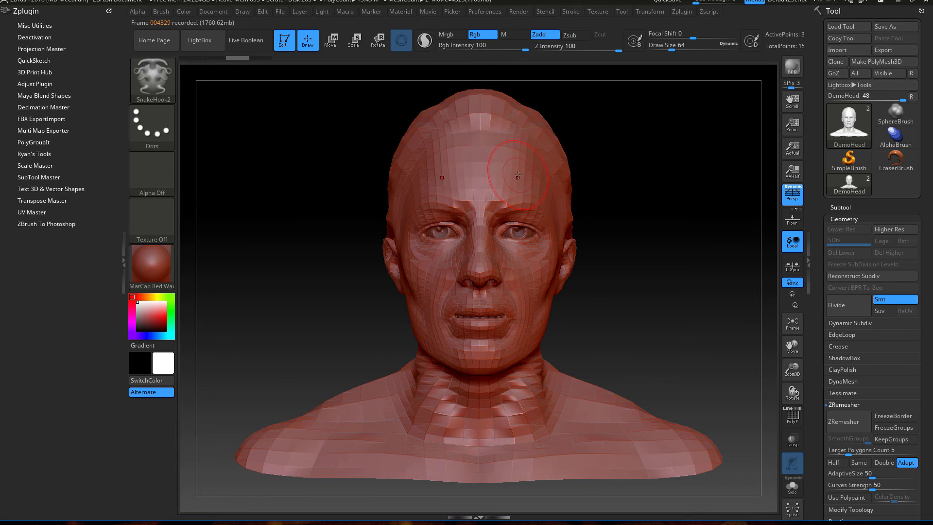
Pull mirrored SnakeHook2 test horns from the forehead and spikes from the cheeks, then undo them
mouse_move(517, 175)
mouse_down()
mouse_move(560, 130)
mouse_move(605, 130)
mouse_move(651, 152)
mouse_move(690, 135)
mouse_up()
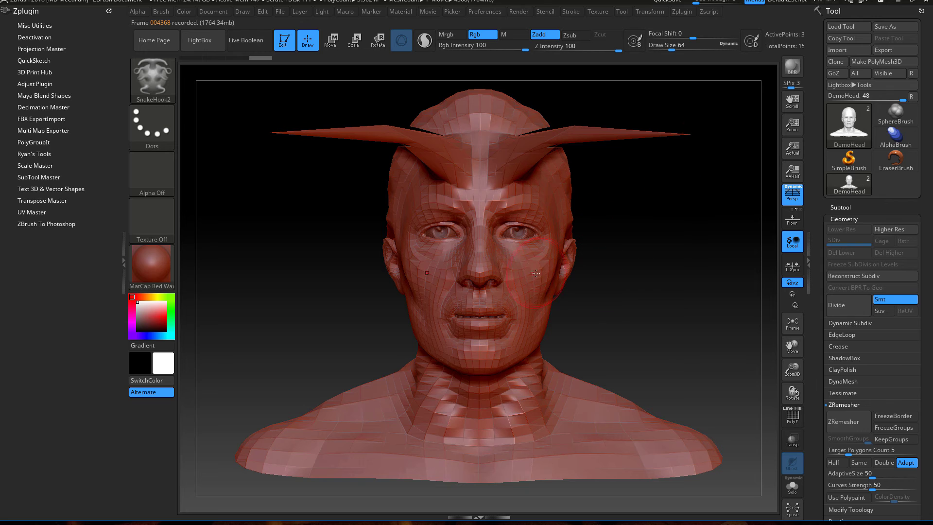
mouse_move(551, 295)
mouse_down()
mouse_move(677, 335)
mouse_move(715, 362)
mouse_move(706, 393)
mouse_up()
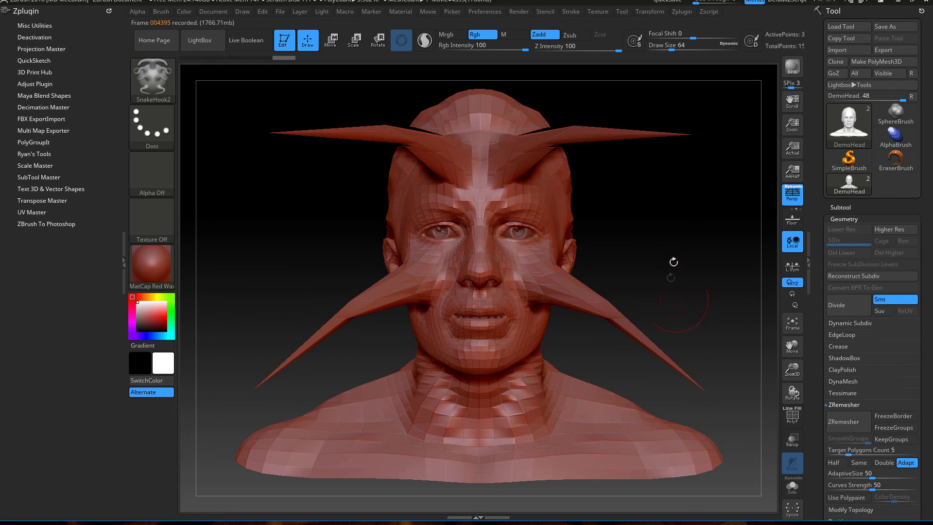
key(ctrl+z)
key(ctrl+z)
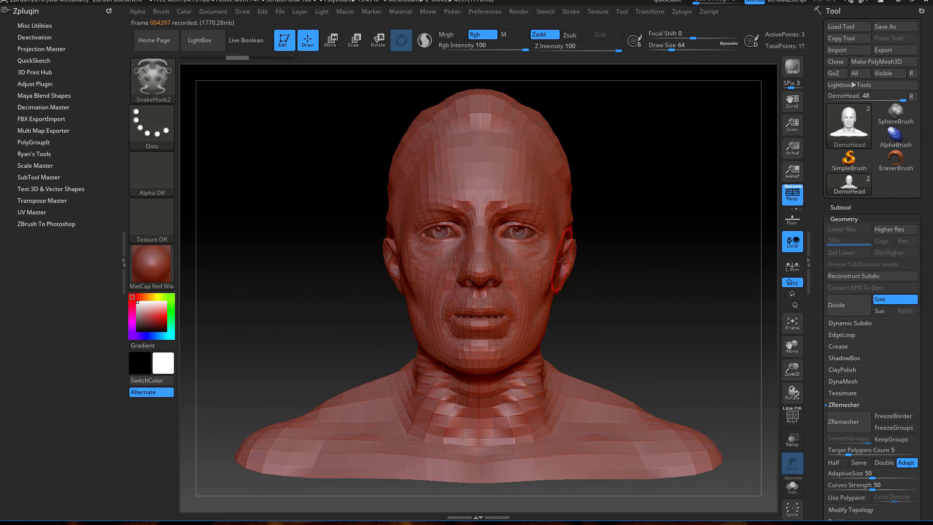
key(ctrl+shift+z)
key(ctrl+shift+z)
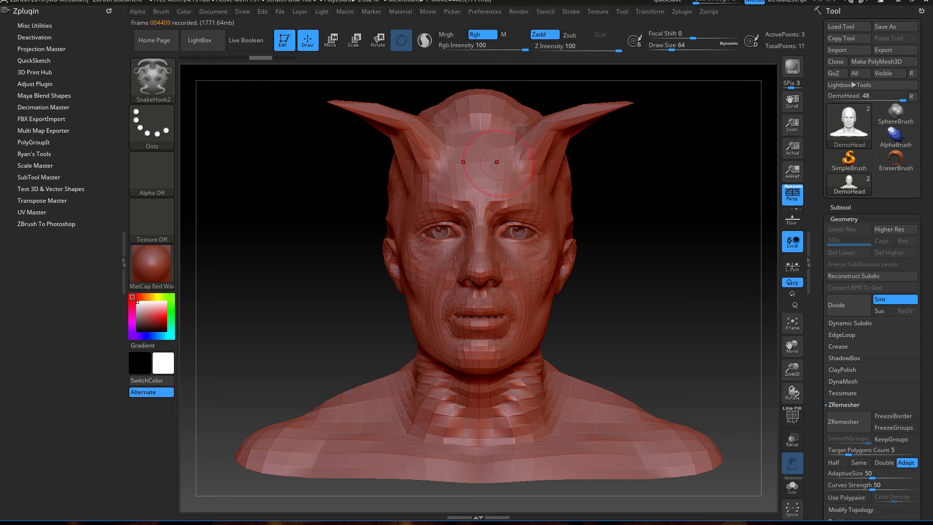
key(ctrl+shift+z)
key(ctrl+shift+z)
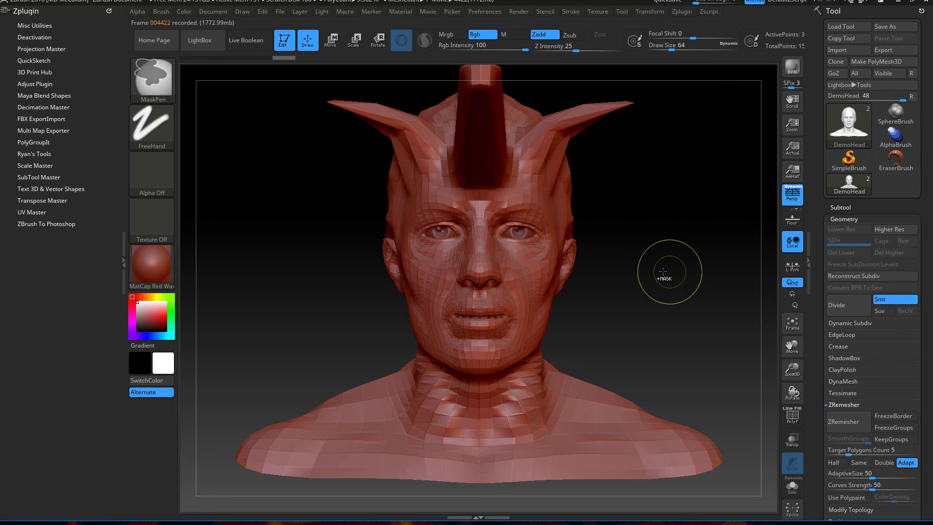
key(ctrl+z)
key(ctrl+z)
key(ctrl+z)
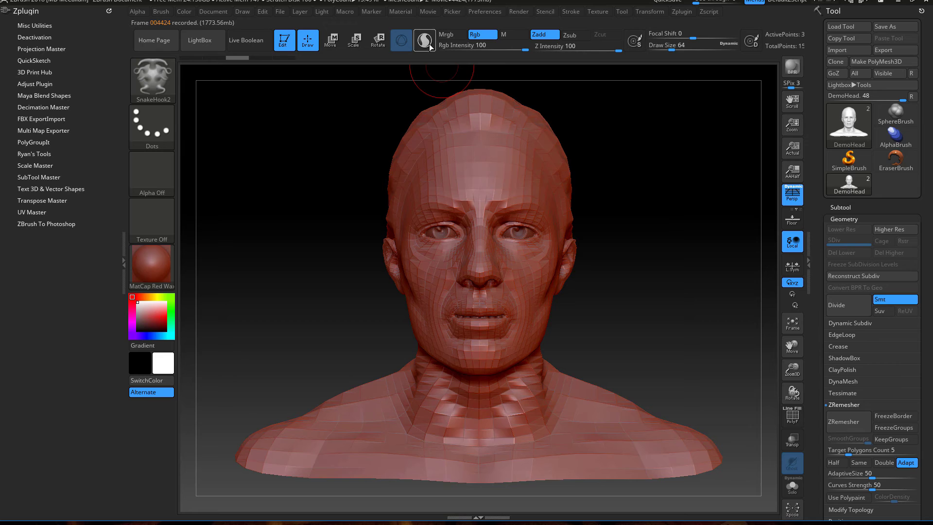
click(429, 46)
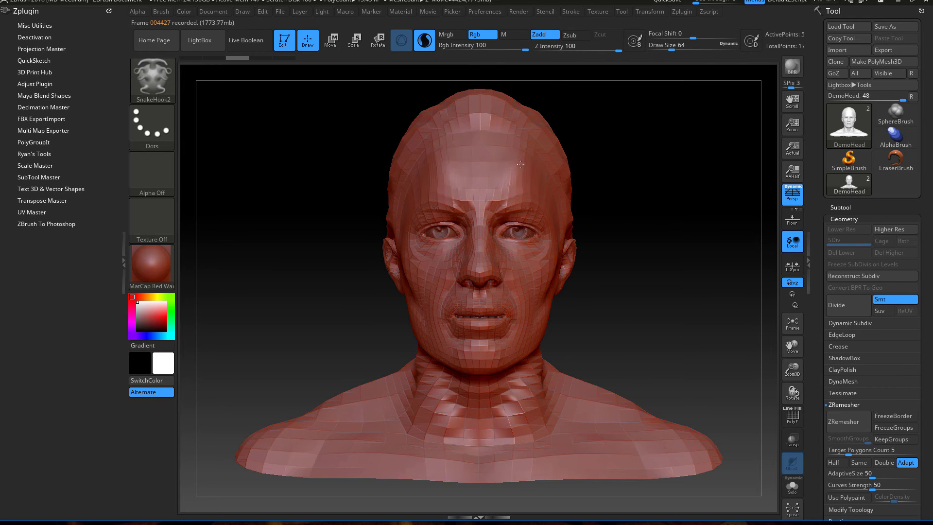
Pull two mirrored horns arcing up and outward from the forehead, discarding trial strokes
mouse_move(520, 164)
mouse_down()
mouse_move(553, 116)
mouse_move(571, 110)
mouse_move(654, 108)
mouse_move(709, 126)
mouse_move(715, 160)
mouse_move(696, 210)
mouse_move(639, 236)
mouse_move(626, 289)
mouse_up()
key(ctrl+z)
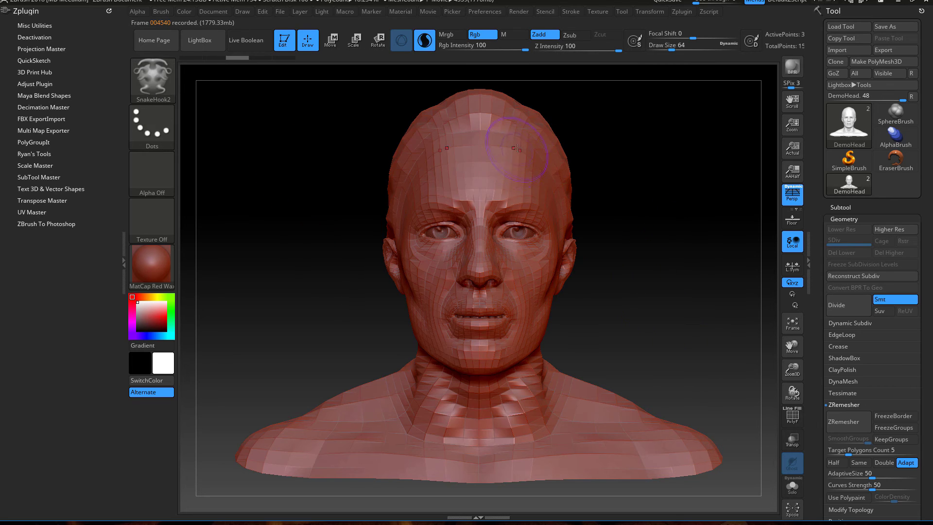
mouse_move(521, 172)
mouse_down()
mouse_move(529, 147)
mouse_move(556, 118)
mouse_move(610, 107)
mouse_move(644, 118)
mouse_move(671, 186)
mouse_up()
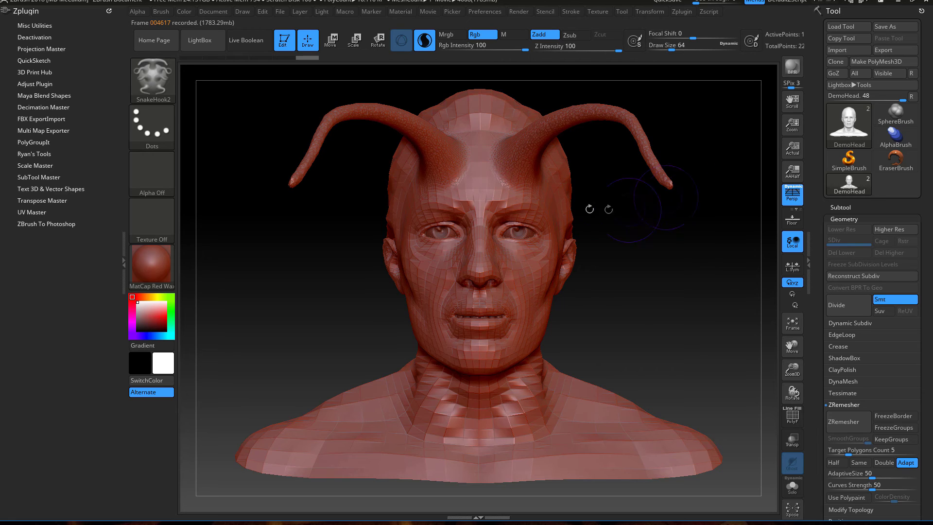
drag(482, 153, 483, 98)
key(ctrl+z)
key(ctrl+z)
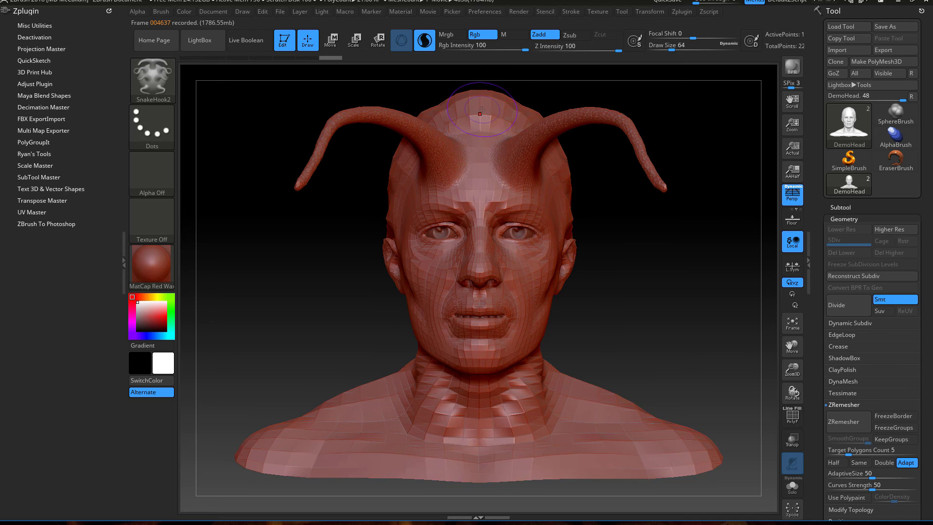
key(ctrl+z)
Add a branching forehead horn plus mirrored horns from the temples and cheeks
mouse_move(479, 153)
mouse_down()
mouse_move(480, 115)
mouse_move(527, 95)
mouse_up()
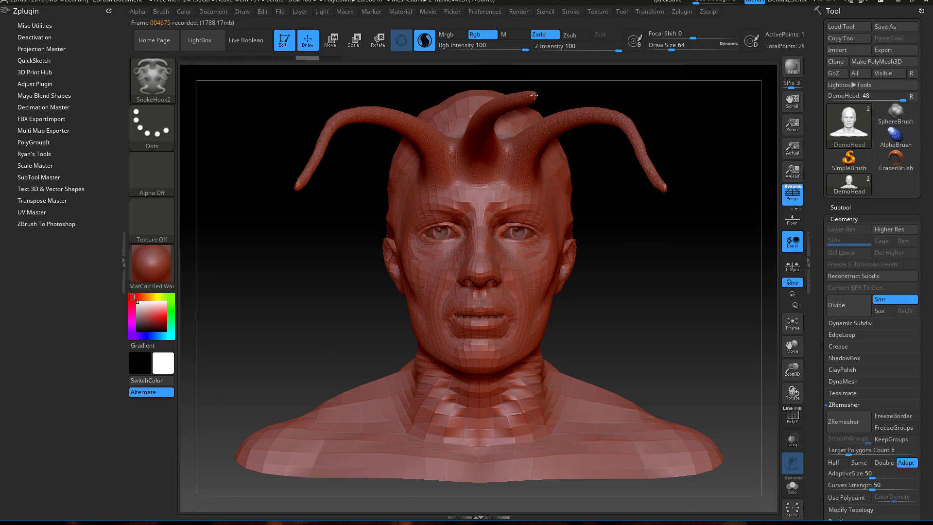
key(ctrl+z)
key(ctrl+z)
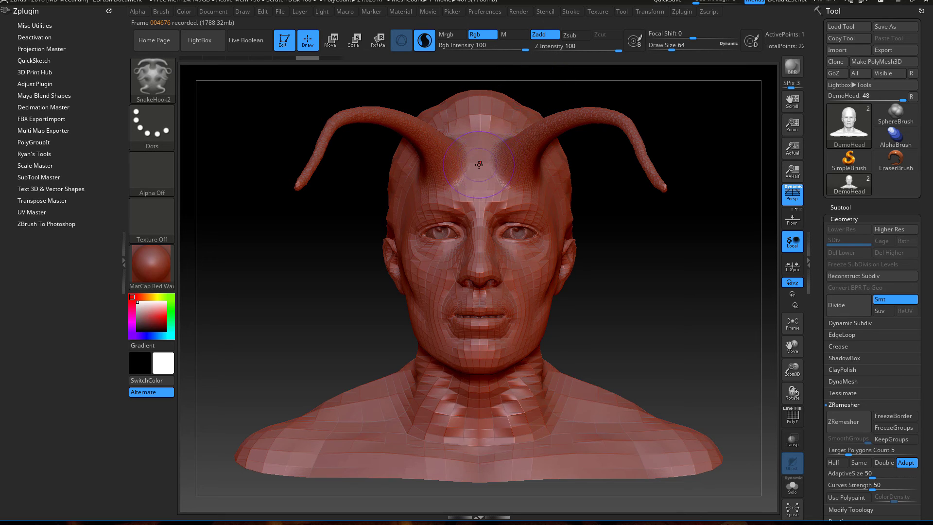
mouse_move(479, 165)
mouse_down()
mouse_move(491, 128)
mouse_move(515, 112)
mouse_move(603, 87)
mouse_move(697, 123)
mouse_move(710, 169)
mouse_up()
mouse_move(558, 200)
mouse_down()
mouse_move(613, 210)
mouse_move(623, 246)
mouse_move(658, 275)
mouse_up()
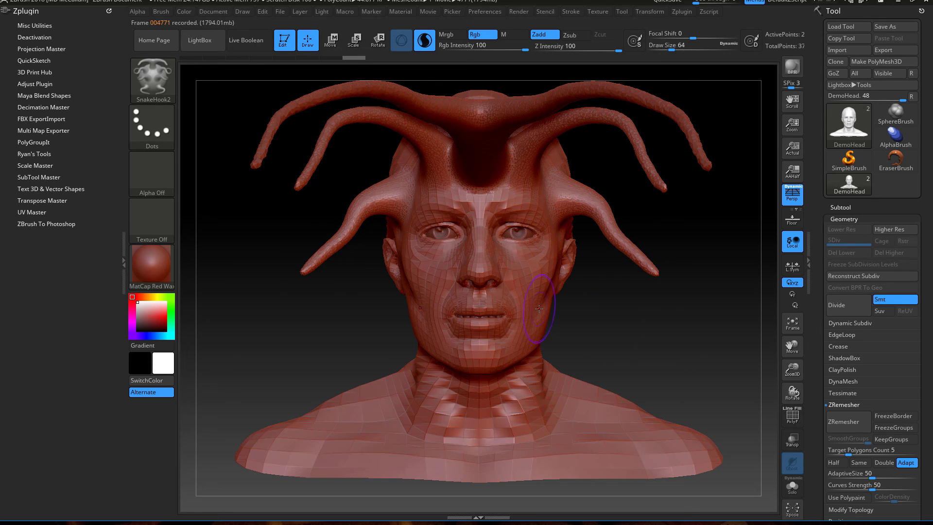
mouse_move(548, 309)
mouse_down()
mouse_move(574, 329)
mouse_move(639, 340)
mouse_move(671, 383)
mouse_up()
Show PolyF and trial-smooth the right cheek horn base and upper right horns
click(793, 418)
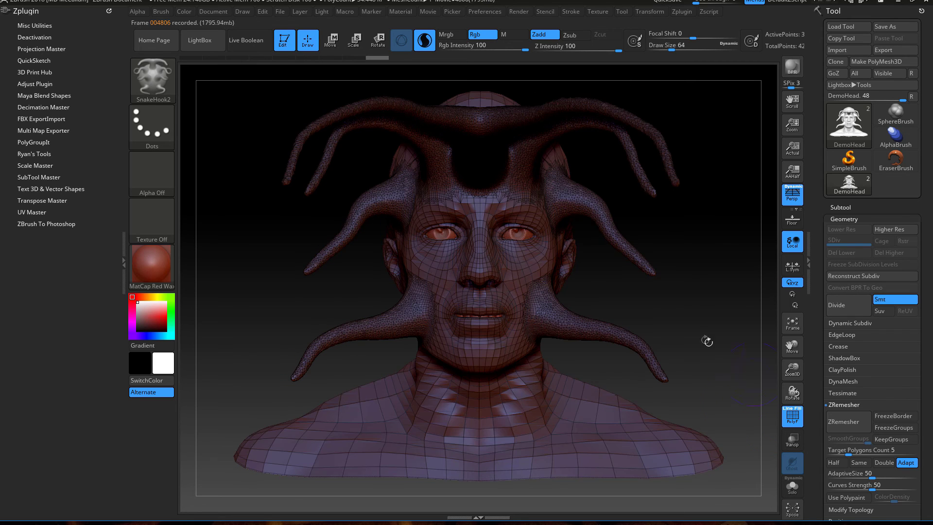
mouse_move(710, 293)
mouse_down()
mouse_move(680, 296)
mouse_move(710, 282)
mouse_move(680, 301)
mouse_up()
key(shift)
shift+drag(563, 315, 547, 307)
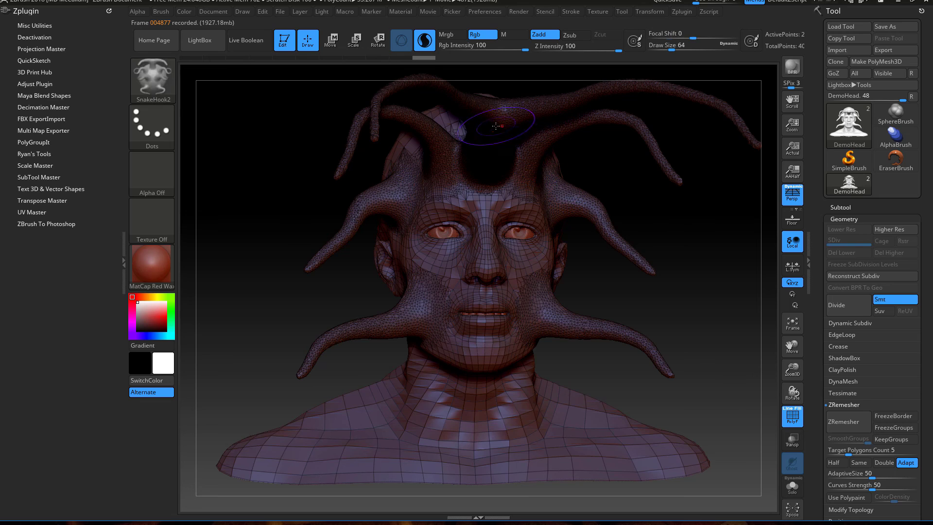
mouse_move(532, 124)
shift+mouse_down()
mouse_move(481, 133)
mouse_move(549, 175)
shift+mouse_up()
right_click(672, 243)
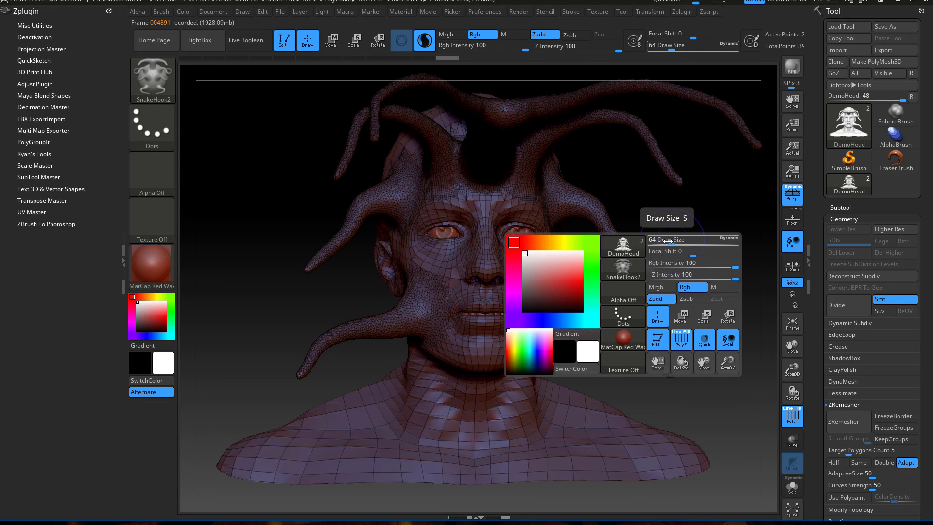
key(shift)
Smooth away the upper, mouth-side and central horns, then undo back to the long horns
mouse_move(527, 116)
shift+mouse_down()
mouse_move(486, 119)
mouse_move(637, 96)
mouse_move(688, 101)
mouse_move(535, 148)
shift+mouse_up()
shift+drag(561, 324, 379, 326)
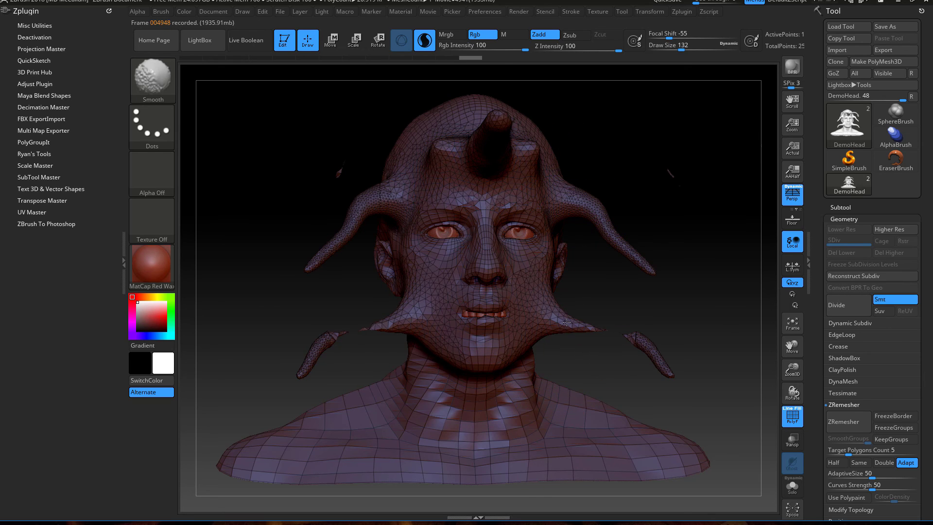
mouse_move(625, 344)
shift+mouse_down()
mouse_move(646, 323)
mouse_move(635, 261)
shift+mouse_up()
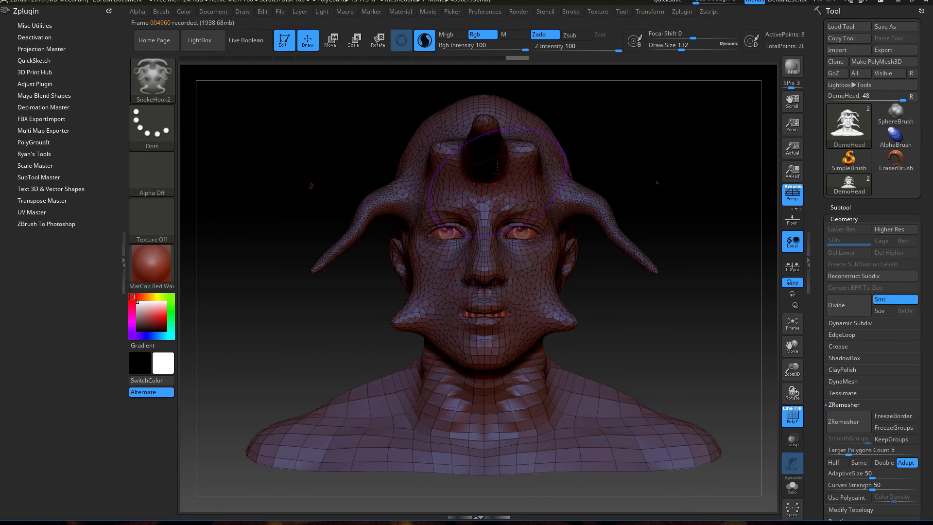
mouse_move(525, 97)
shift+mouse_down()
mouse_move(485, 141)
mouse_move(488, 151)
shift+mouse_up()
mouse_move(604, 223)
mouse_down()
mouse_move(599, 322)
mouse_move(604, 233)
mouse_up()
key(ctrl+z)
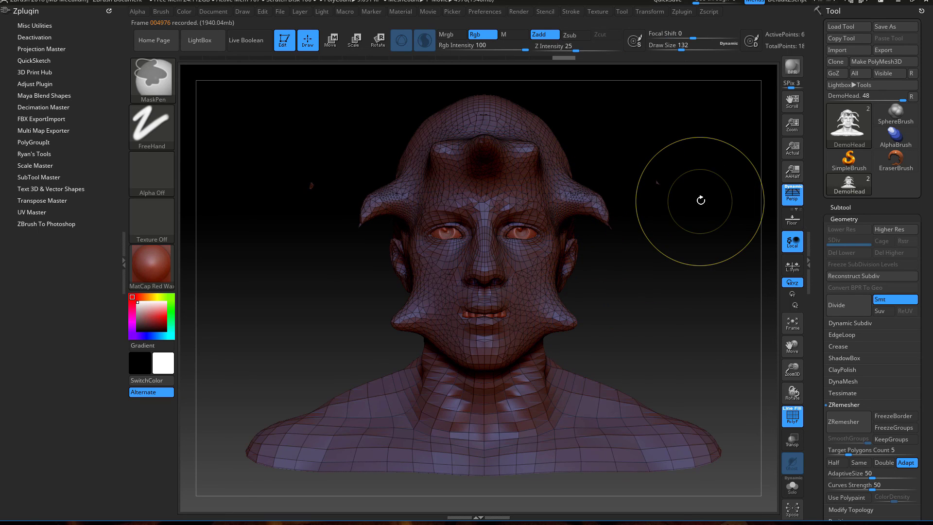
key(ctrl+z)
key(ctrl+z)
key(ctrl+z)
key(ctrl+z)
key(ctrl+z)
key(ctrl+z)
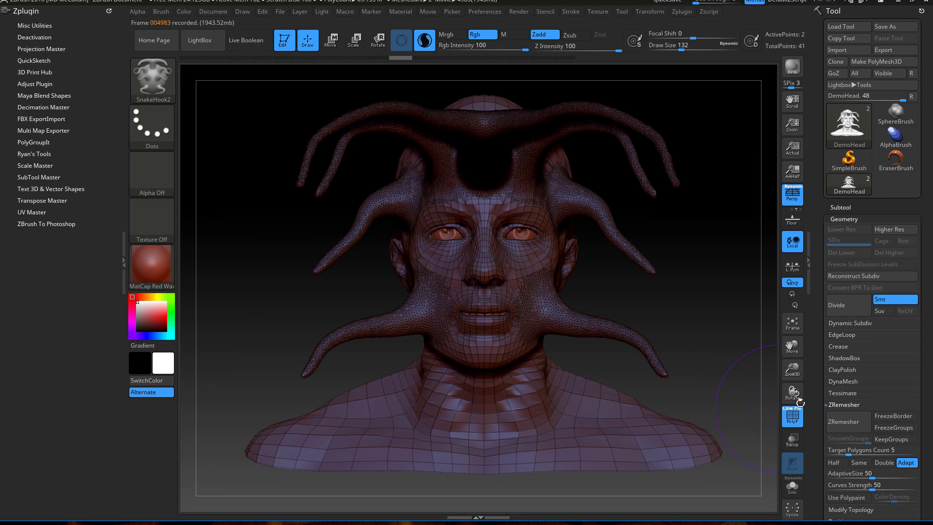
Hide PolyF, undo an accidental face stroke, and set the brush Draw Size to 49
click(790, 418)
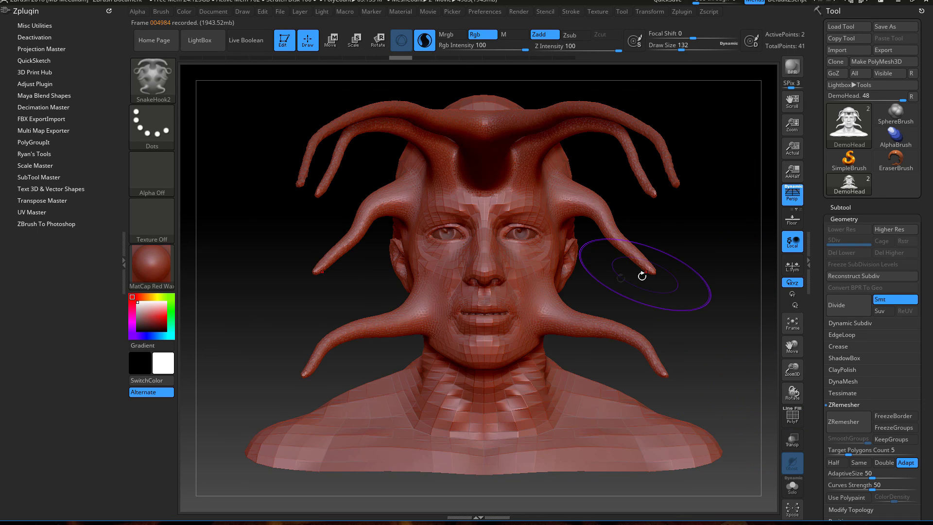
click(537, 271)
key(ctrl+z)
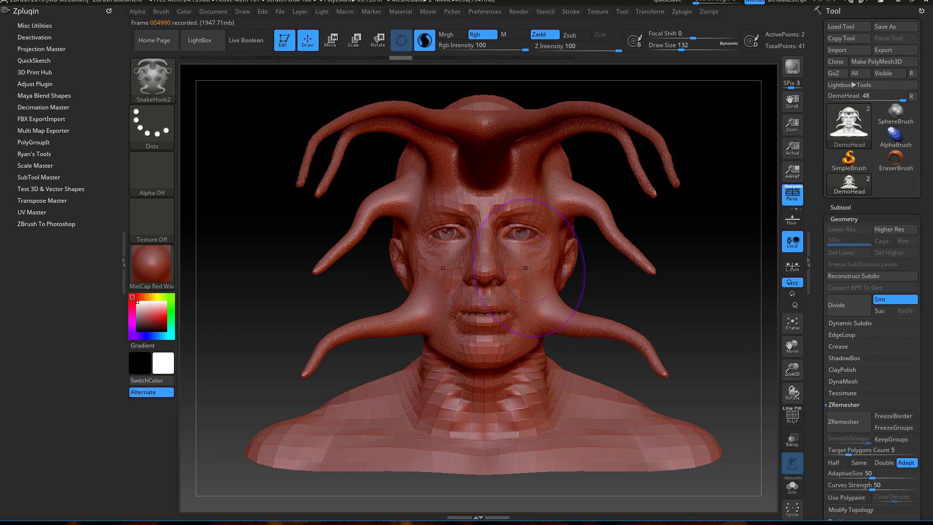
key(space)
mouse_move(631, 291)
mouse_down()
mouse_move(586, 281)
mouse_move(634, 297)
mouse_up()
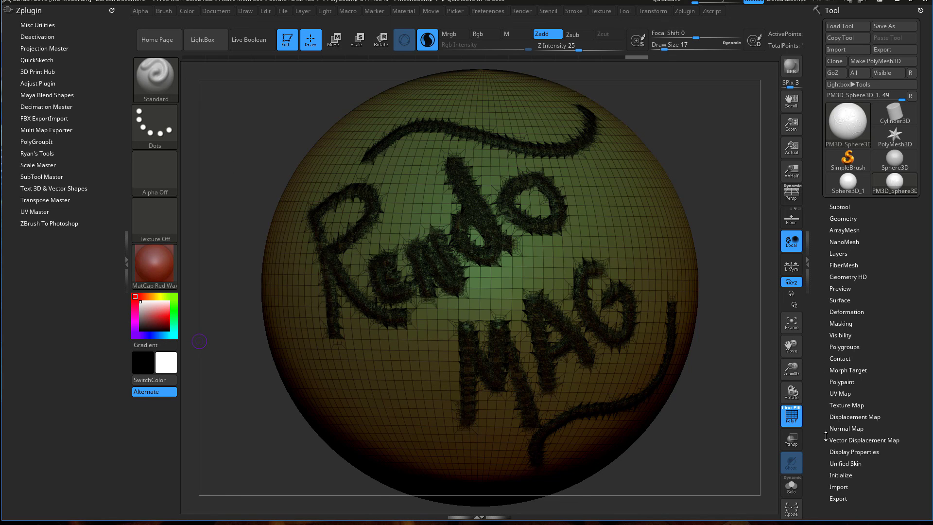
Turn off PolyF so the Rendo MAG sphere shows as plain red wax
click(791, 414)
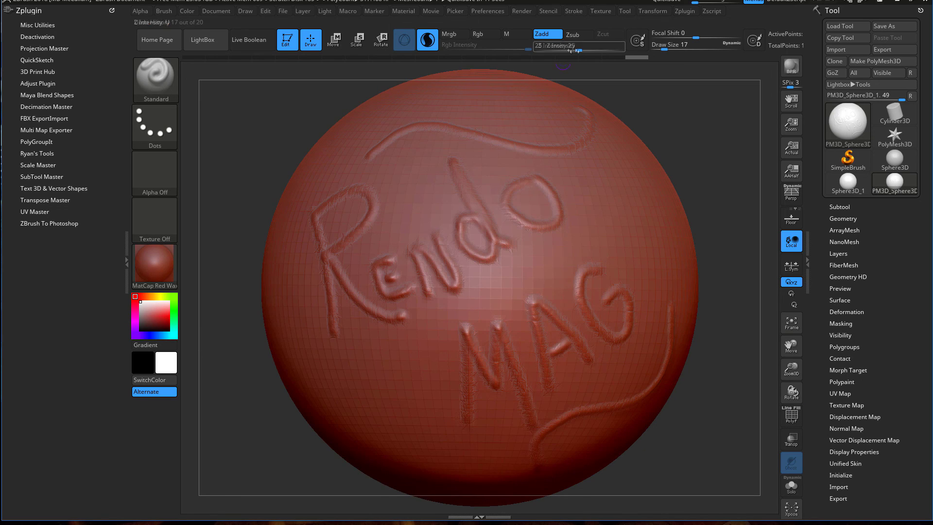